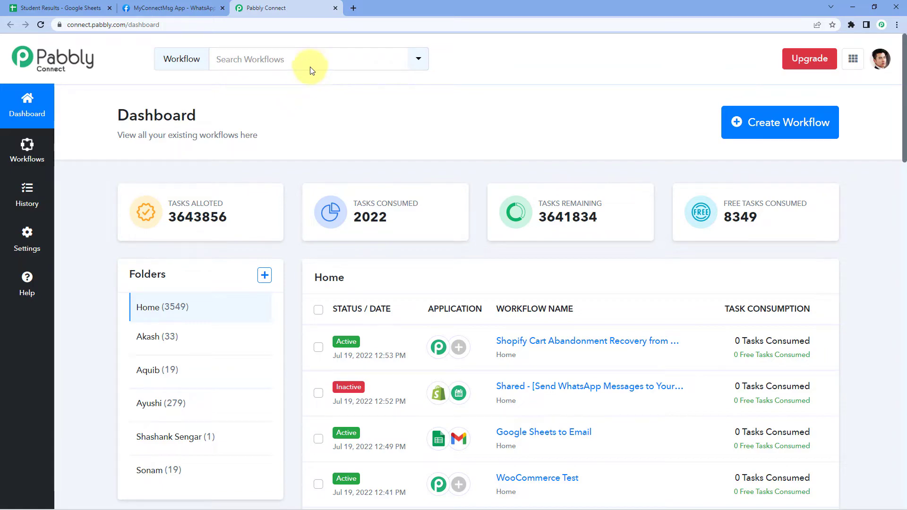
# - View the pabbly.com/connect landing page in a new browser tab and close that tab
pyautogui.click(354, 8)
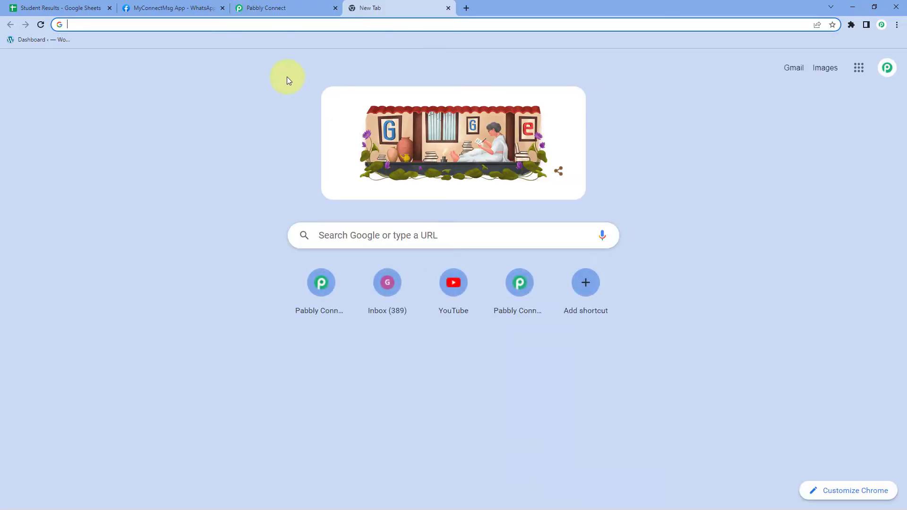
pyautogui.write('pabbly')
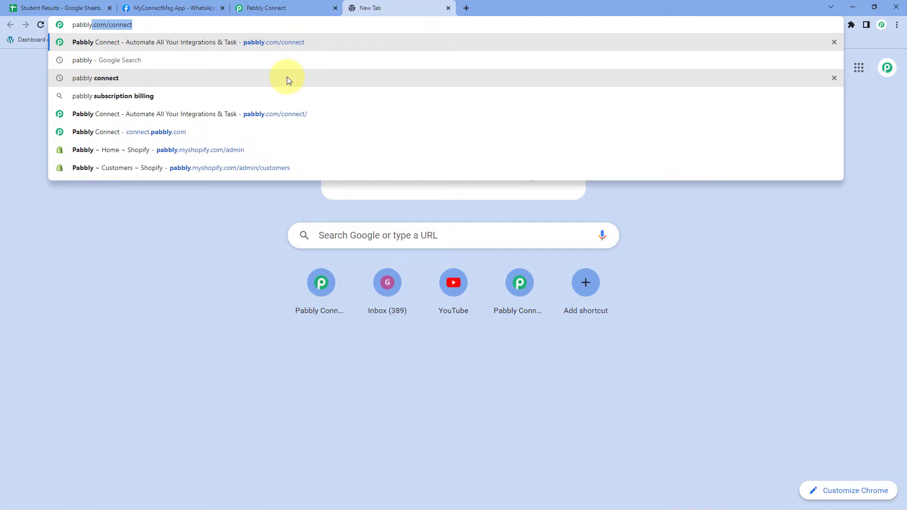
pyautogui.write('.com/connec')
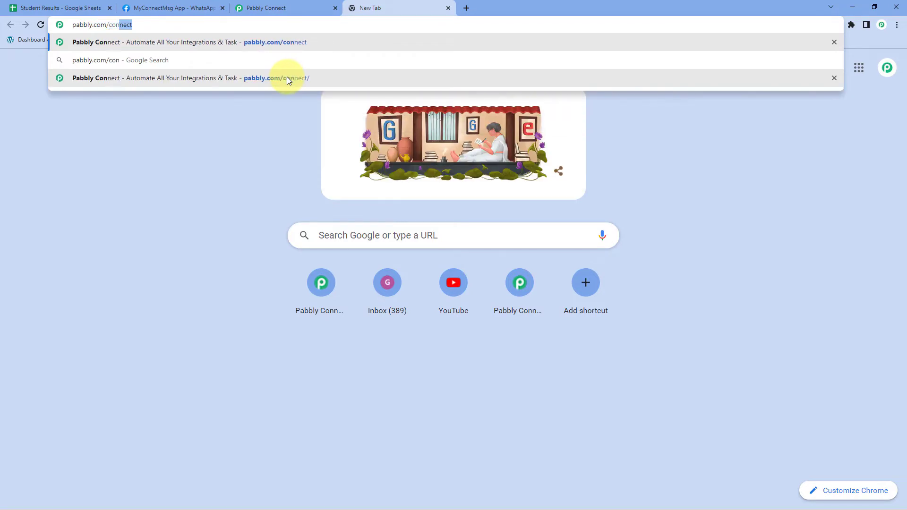
pyautogui.click(287, 78)
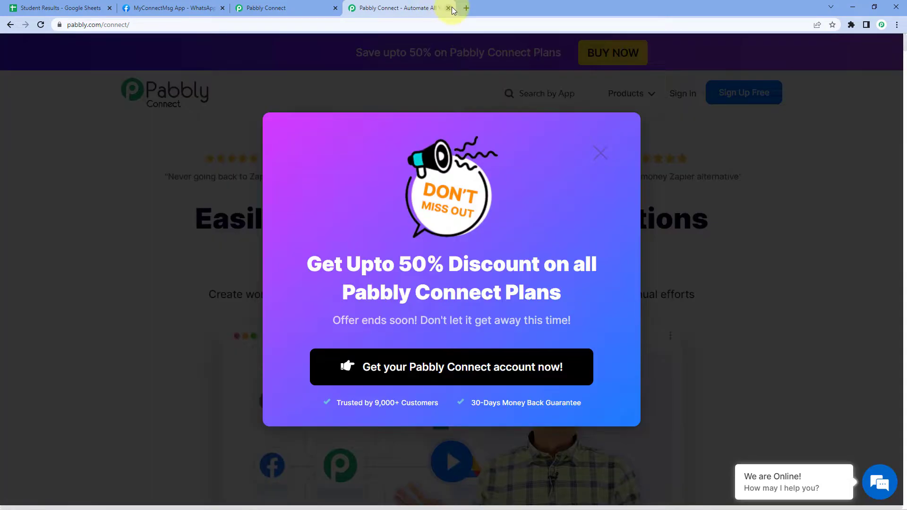
pyautogui.click(449, 8)
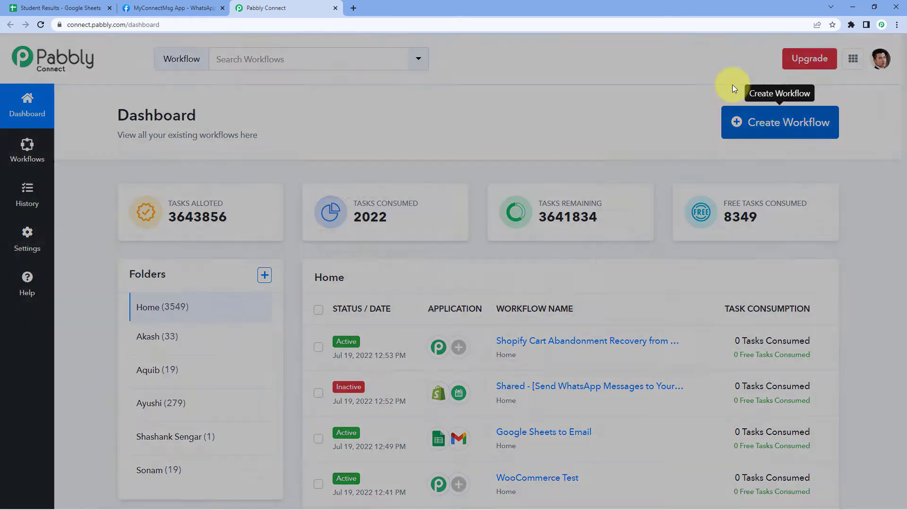
# - Create a new workflow named "Google Sheets to WhatsApp"
pyautogui.click(739, 118)
pyautogui.click(450, 229)
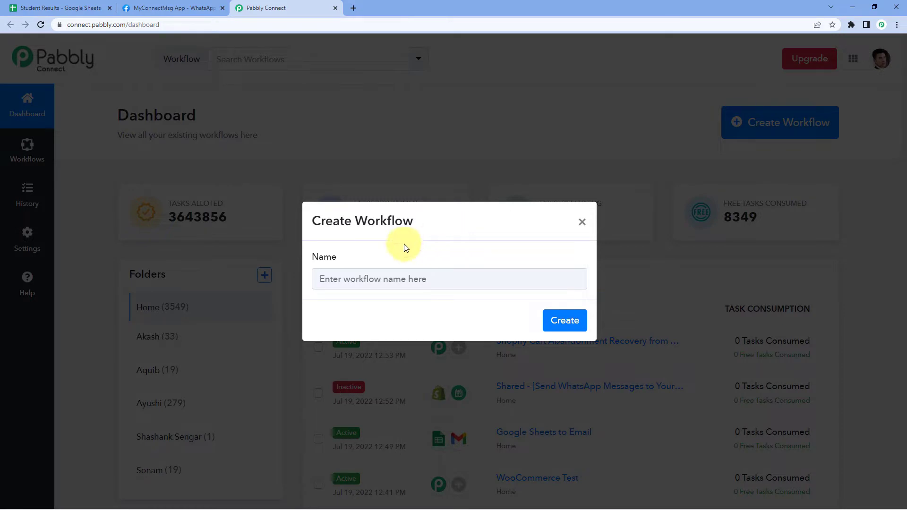
pyautogui.click(355, 280)
pyautogui.write('Google Sheets to WhatsApp')
pyautogui.click(569, 320)
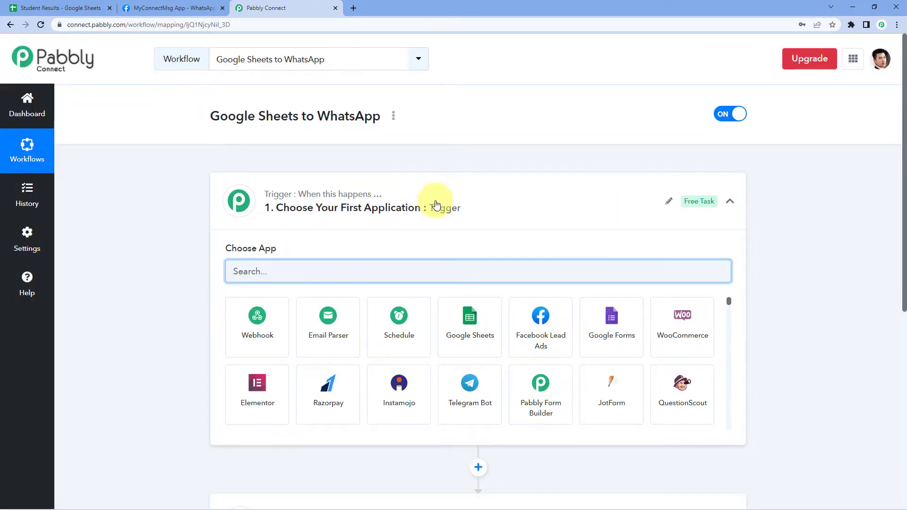
# - Look over the workflow's trigger and action steps and the student data in the Student Results spreadsheet
pyautogui.click(435, 204)
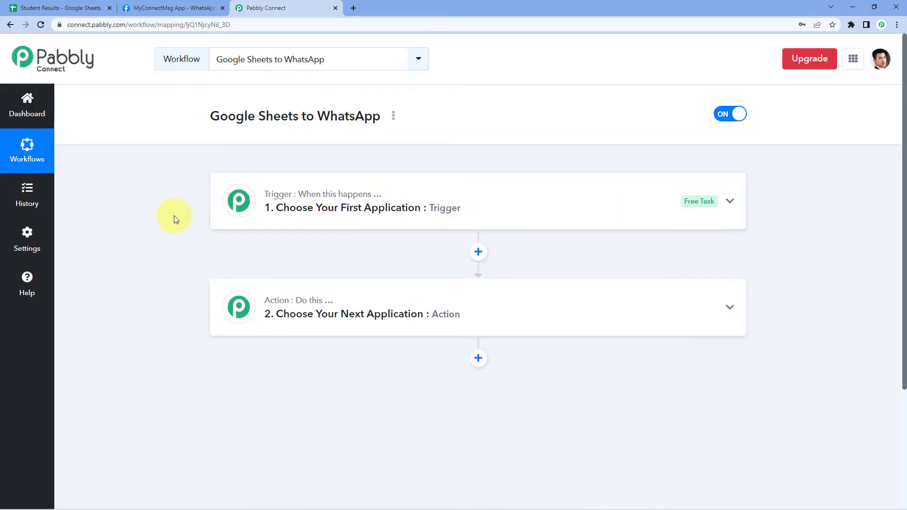
pyautogui.scroll(-1, 174, 215)
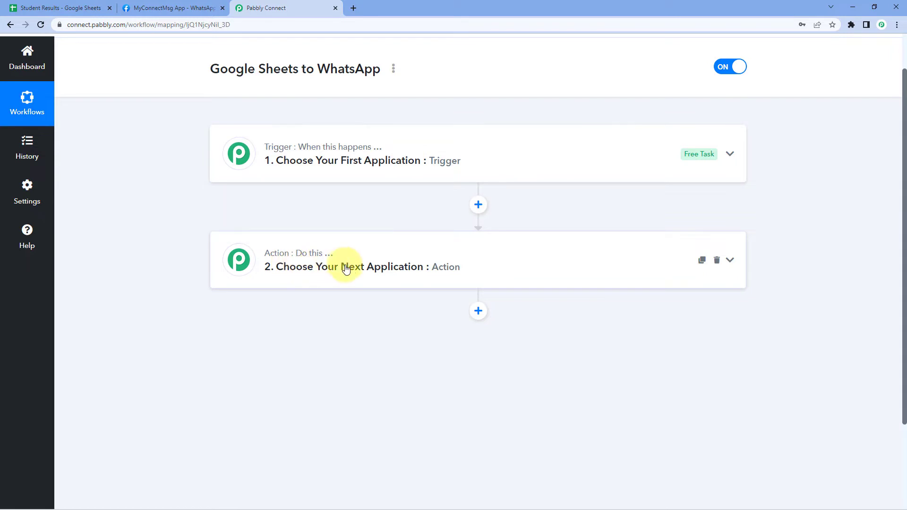
pyautogui.click(358, 178)
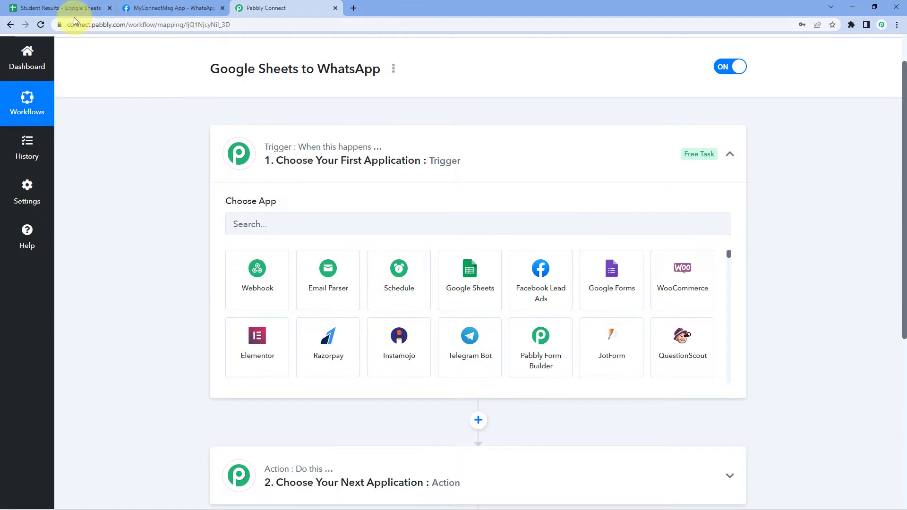
pyautogui.click(62, 8)
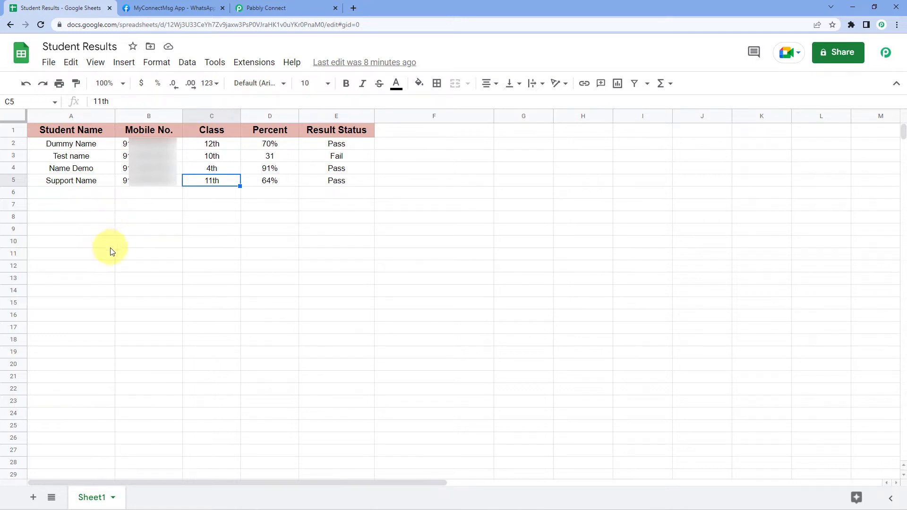
pyautogui.click(266, 6)
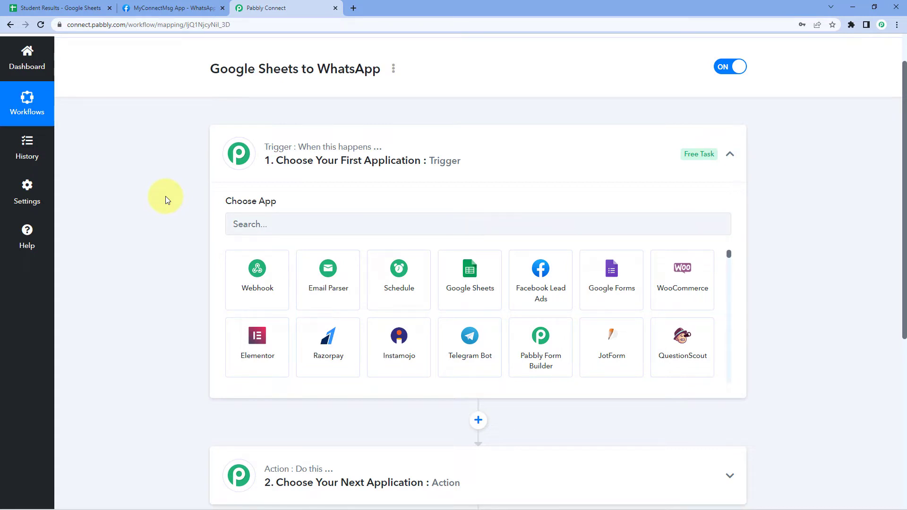
# - Choose Schedule by Pabbly as the trigger app and set the workflow to run once
pyautogui.scroll(-1, 155, 203)
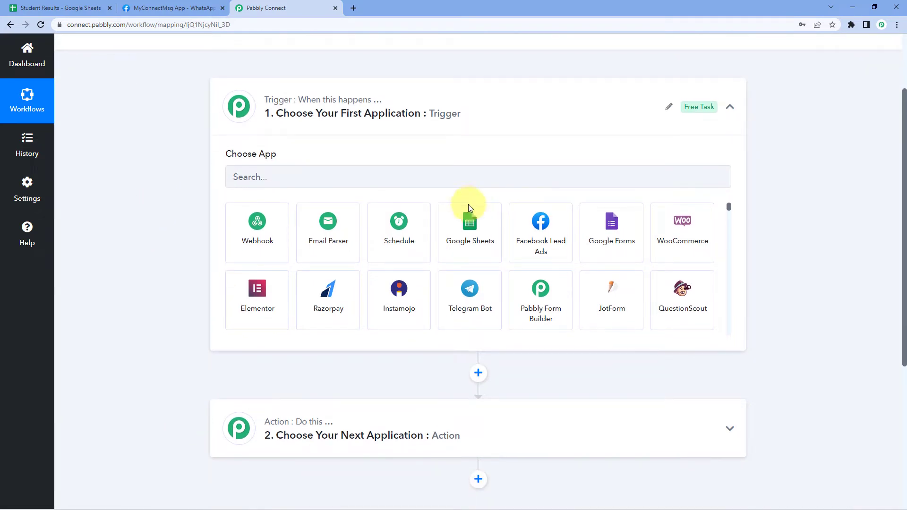
pyautogui.click(335, 178)
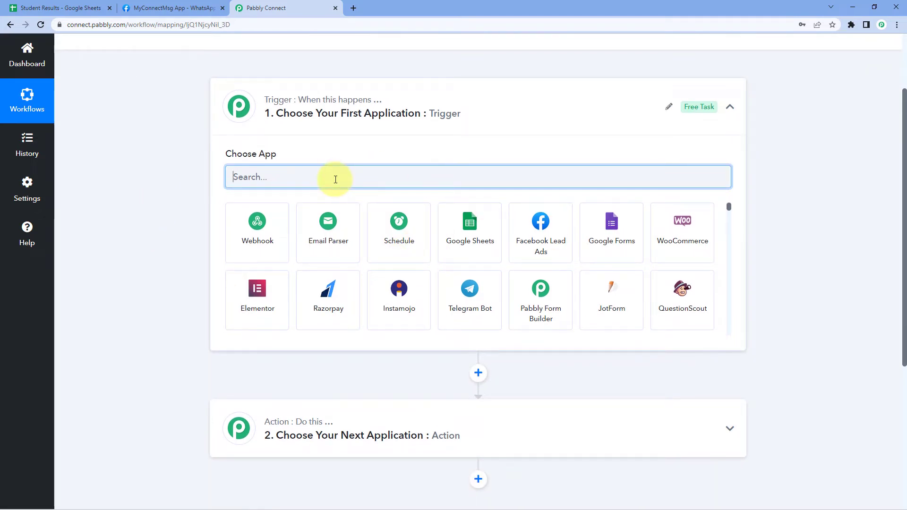
pyautogui.write('Sc')
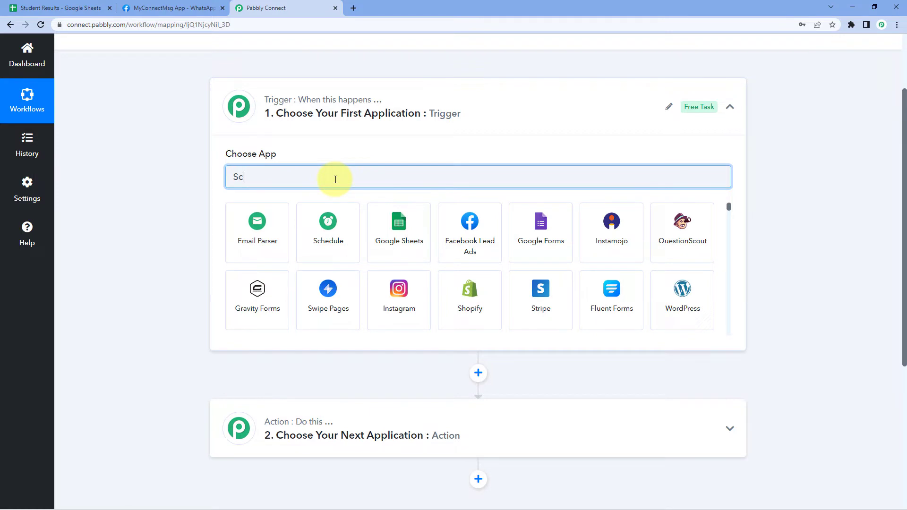
pyautogui.click(242, 225)
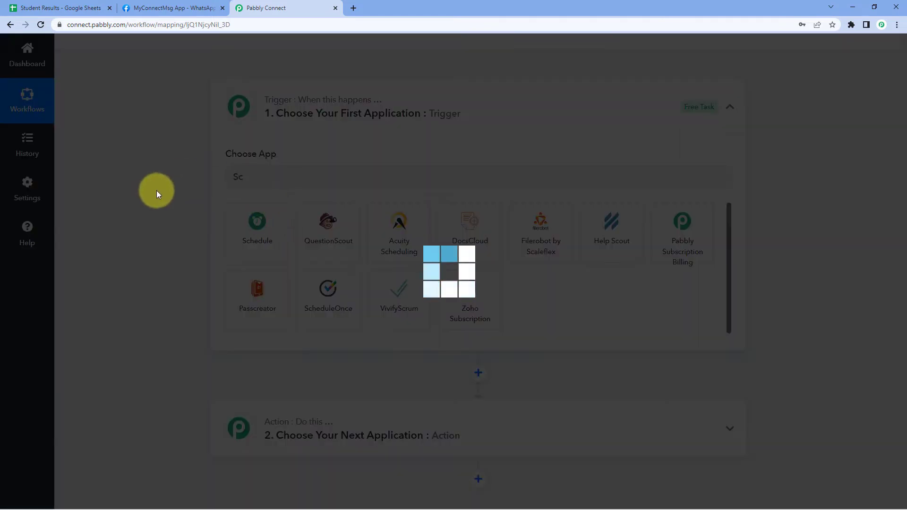
pyautogui.scroll(-2, 198, 132)
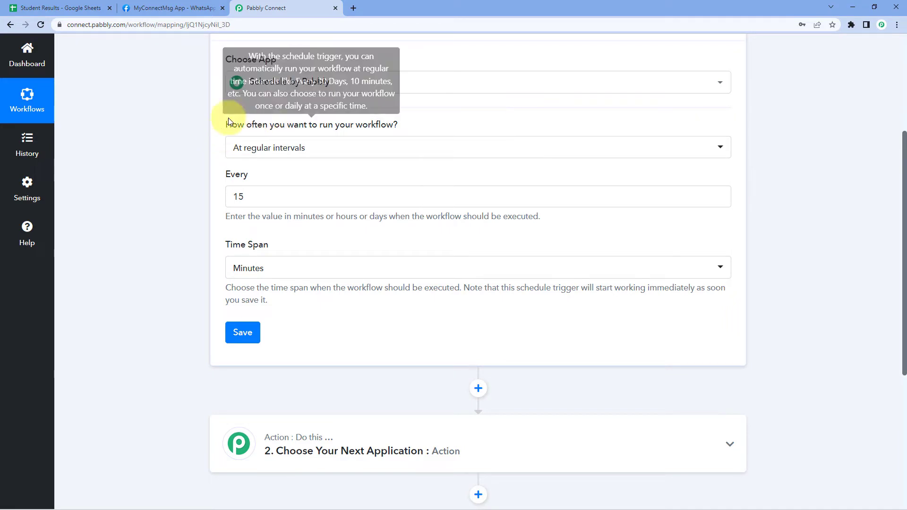
pyautogui.click(326, 148)
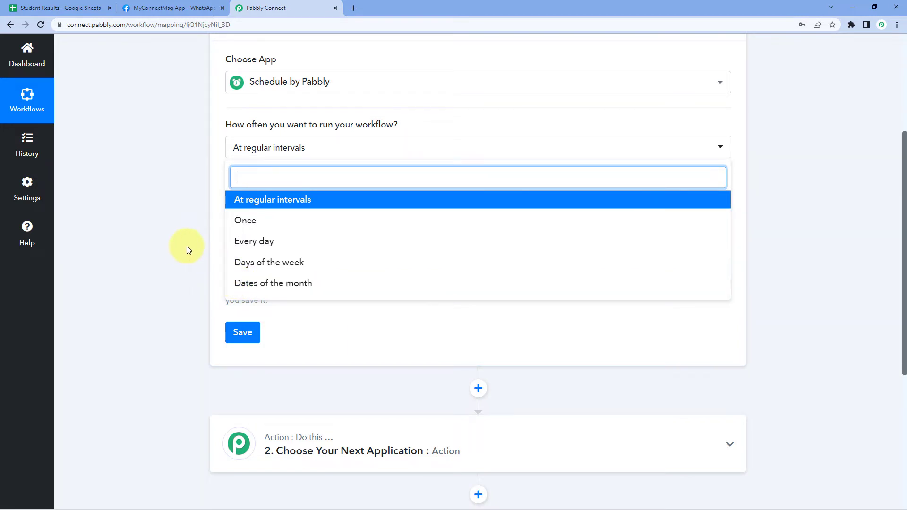
pyautogui.click(250, 225)
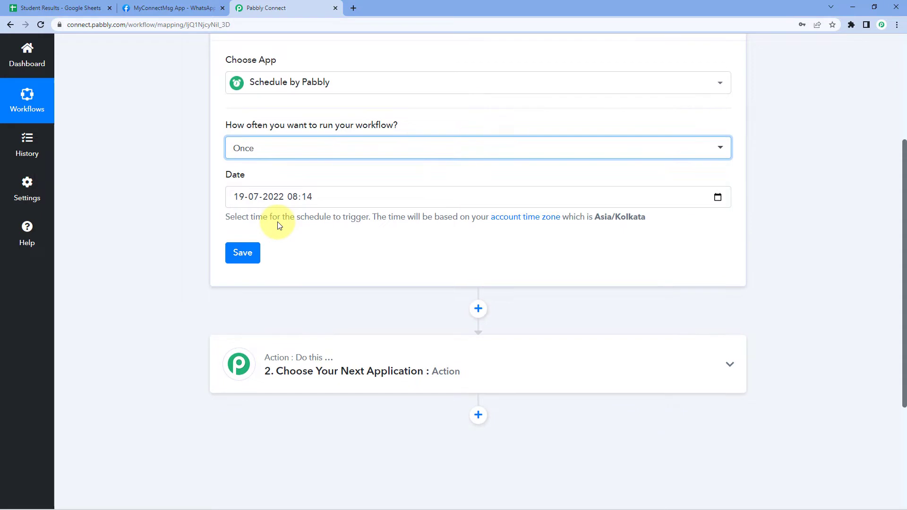
pyautogui.scroll(1, 278, 224)
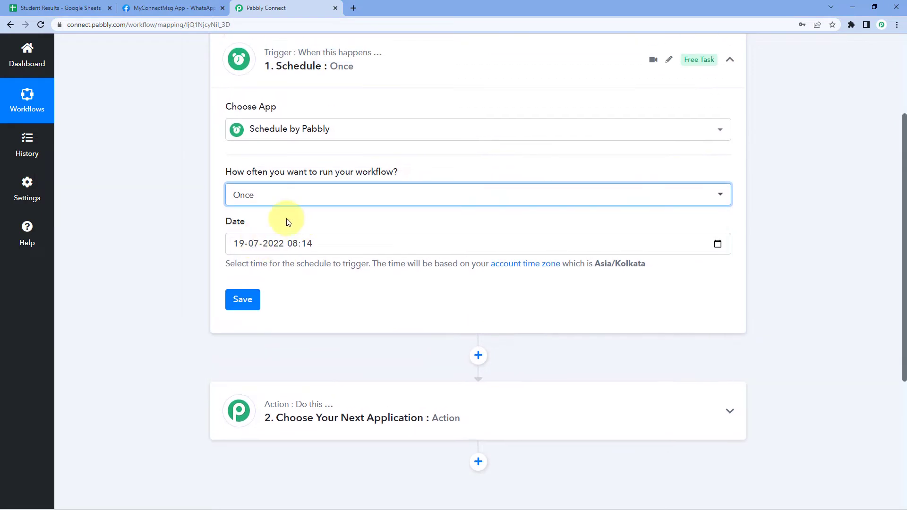
pyautogui.click(241, 246)
pyautogui.write('20')
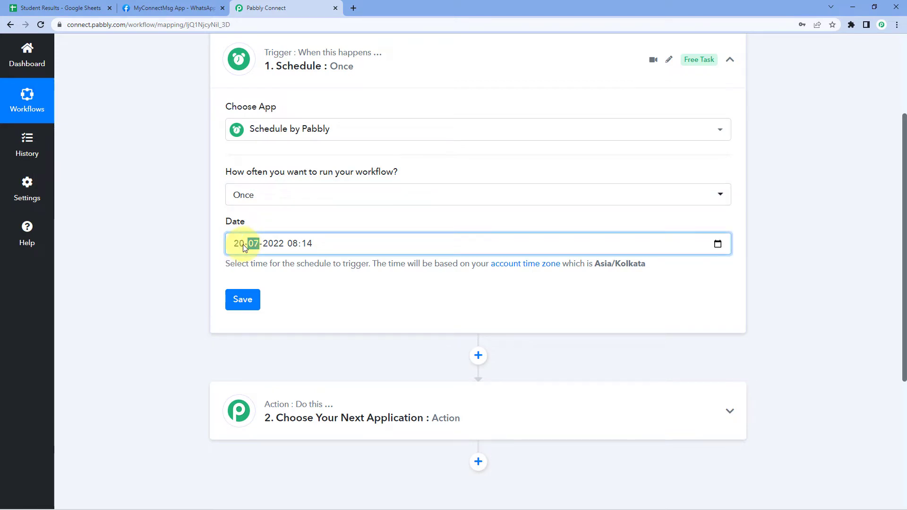
pyautogui.click(290, 244)
pyautogui.write('1000')
pyautogui.click(114, 270)
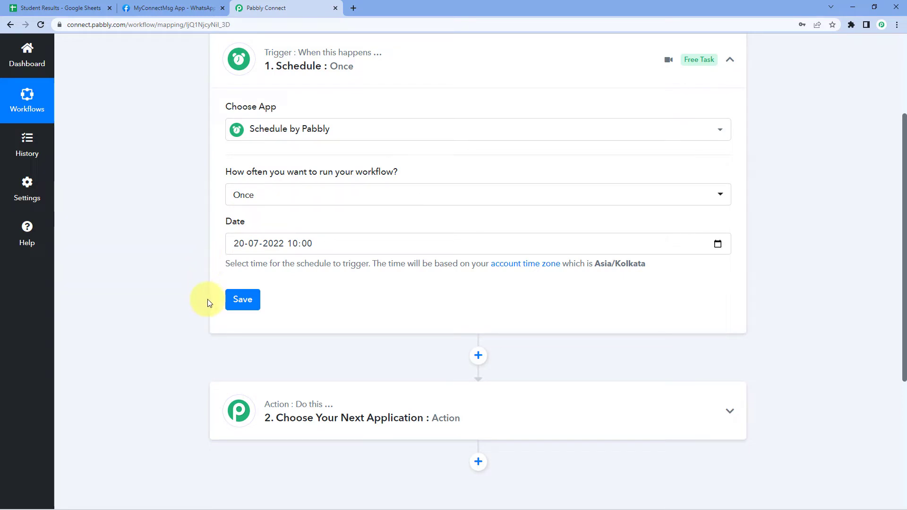
pyautogui.click(243, 299)
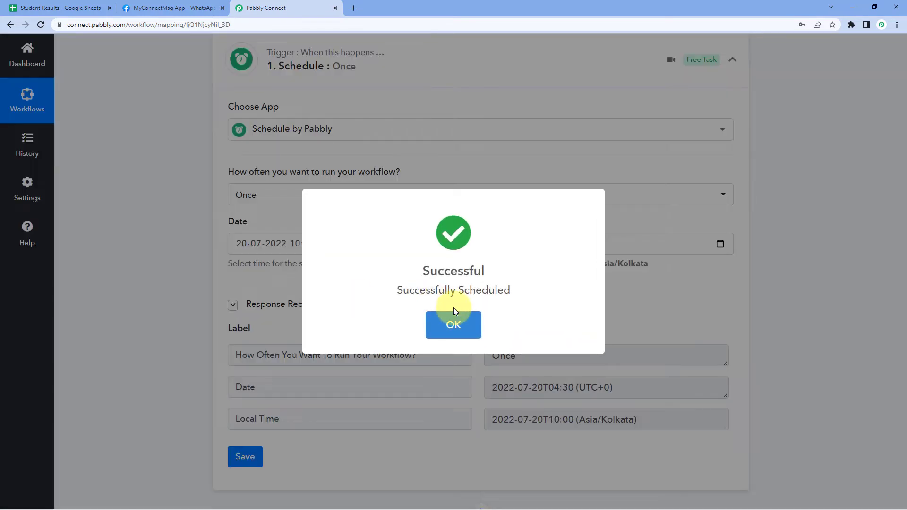
pyautogui.click(450, 319)
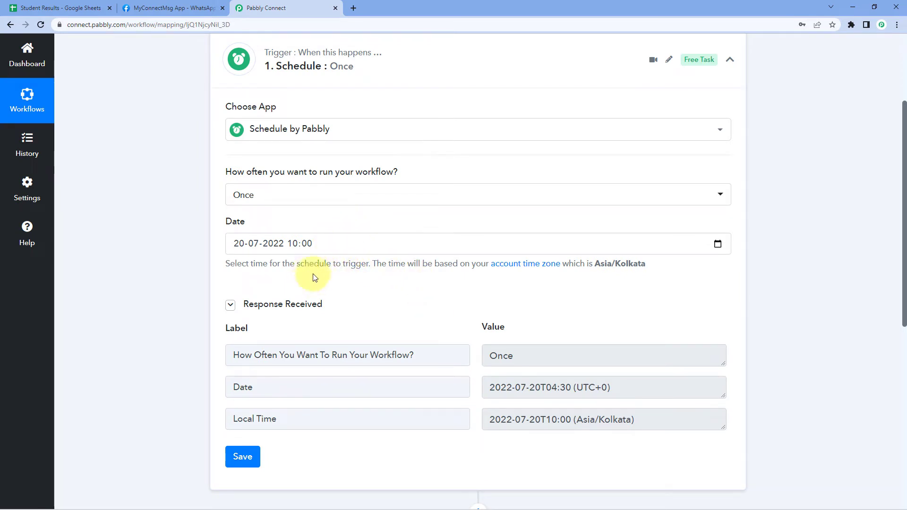
# - Set the action step's app to Google Sheets with Get Row(s) as the action event
pyautogui.scroll(-8, 189, 269)
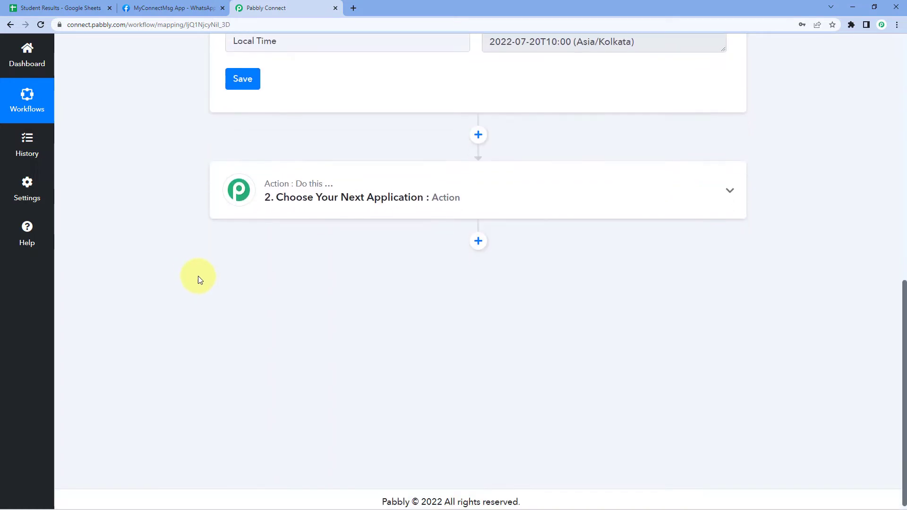
pyautogui.click(364, 189)
pyautogui.scroll(-2, 166, 243)
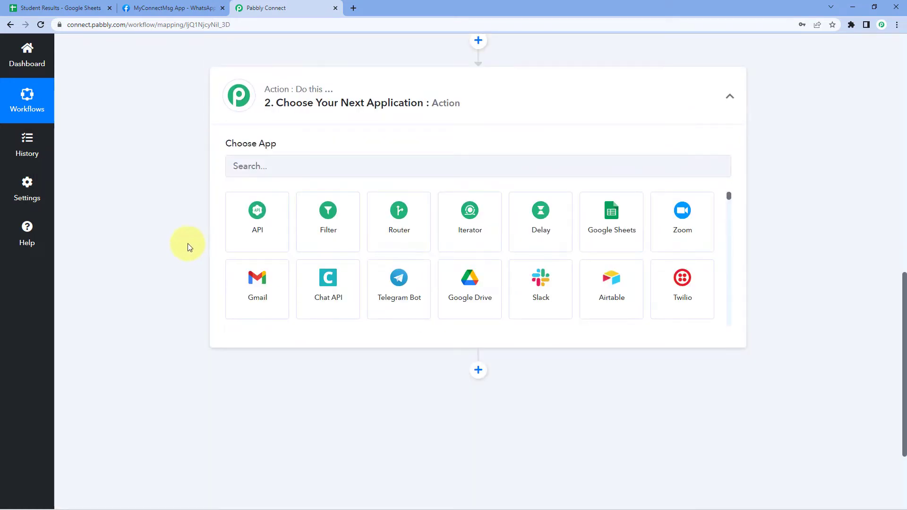
pyautogui.click(265, 172)
pyautogui.write('Google Sheets')
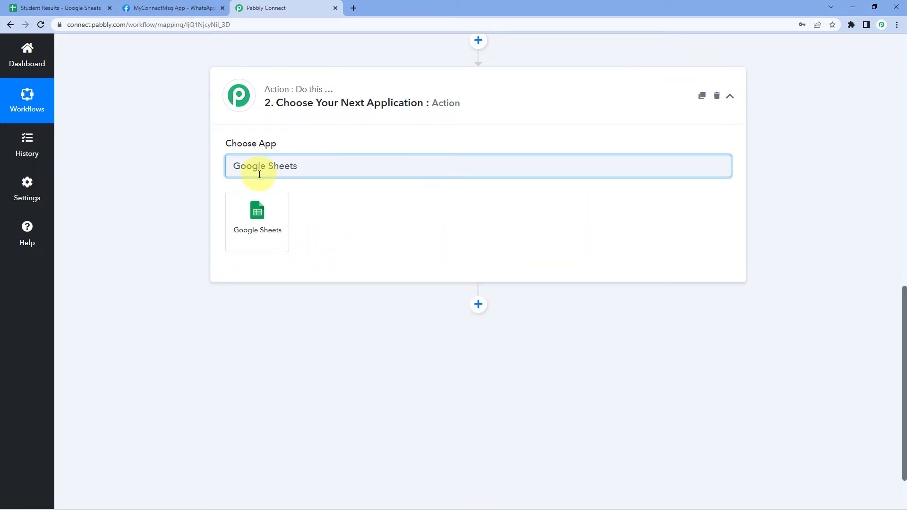
pyautogui.click(272, 214)
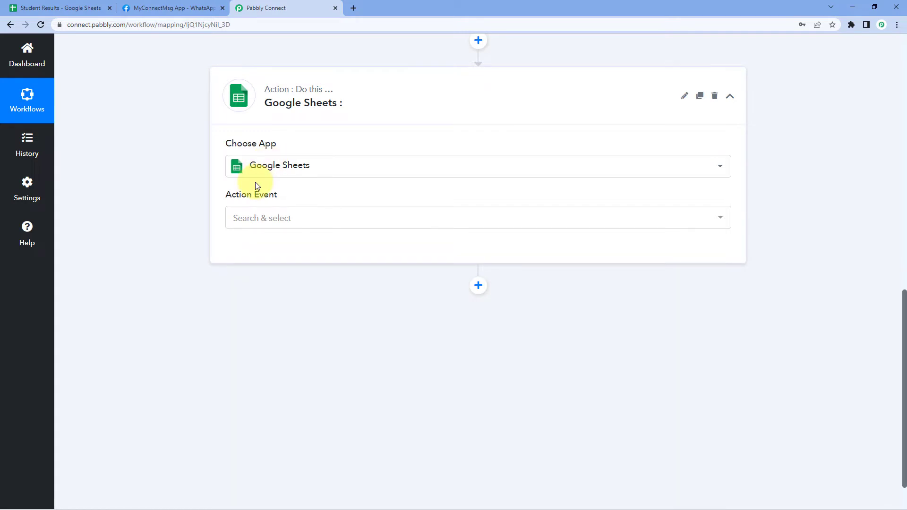
pyautogui.click(299, 223)
pyautogui.scroll(-1, 188, 231)
pyautogui.click(249, 317)
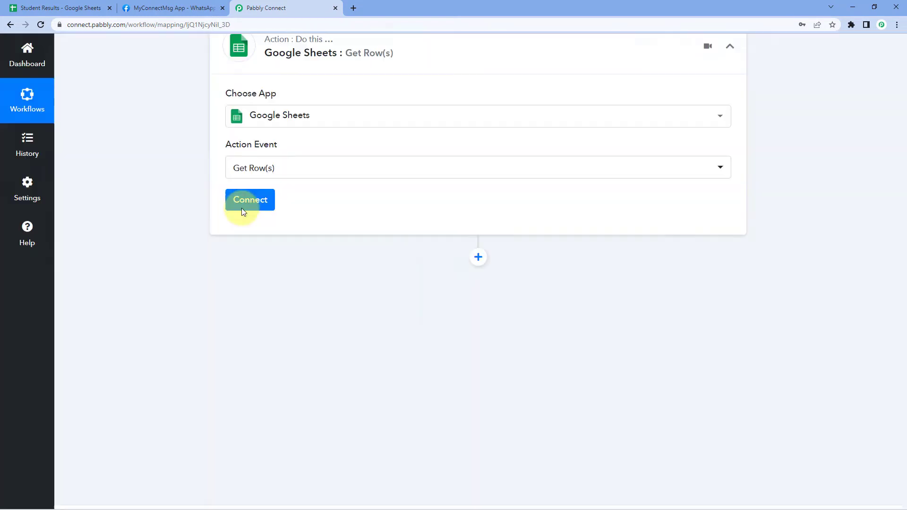
# - Add a new Google Sheets connection for the action and authorize it with the first listed Google account
pyautogui.click(242, 208)
pyautogui.click(419, 157)
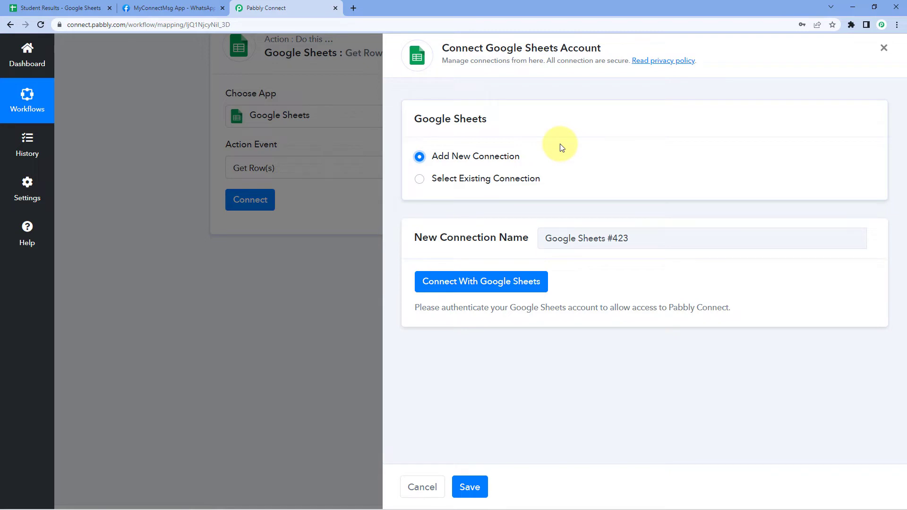
pyautogui.click(481, 282)
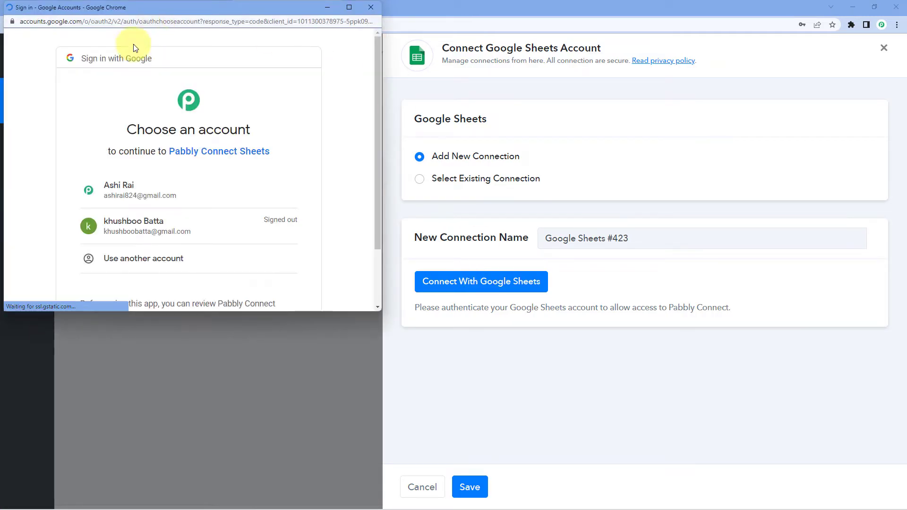
pyautogui.click(192, 198)
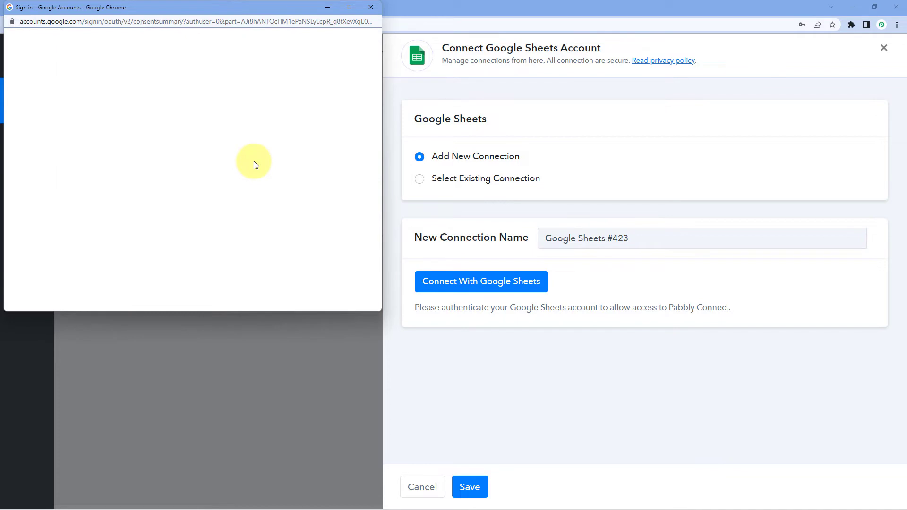
pyautogui.scroll(-5, 254, 168)
pyautogui.click(246, 226)
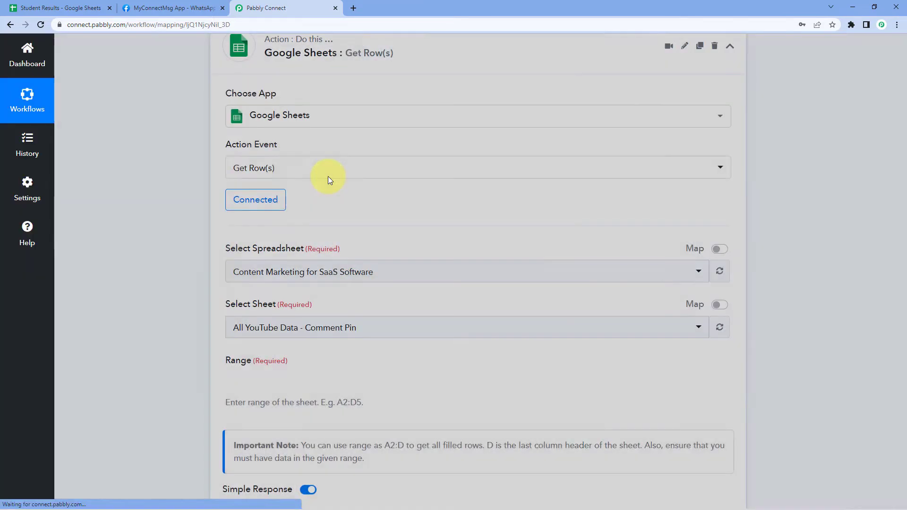
# - Check the results sheet's name in Google Sheets and choose Student Results as the spreadsheet for the Get Row(s) action
pyautogui.scroll(-2, 189, 141)
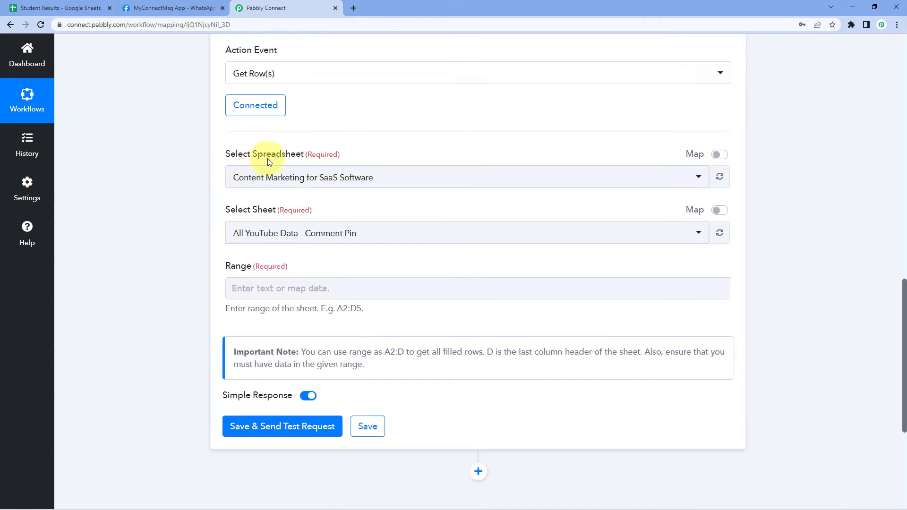
pyautogui.click(374, 178)
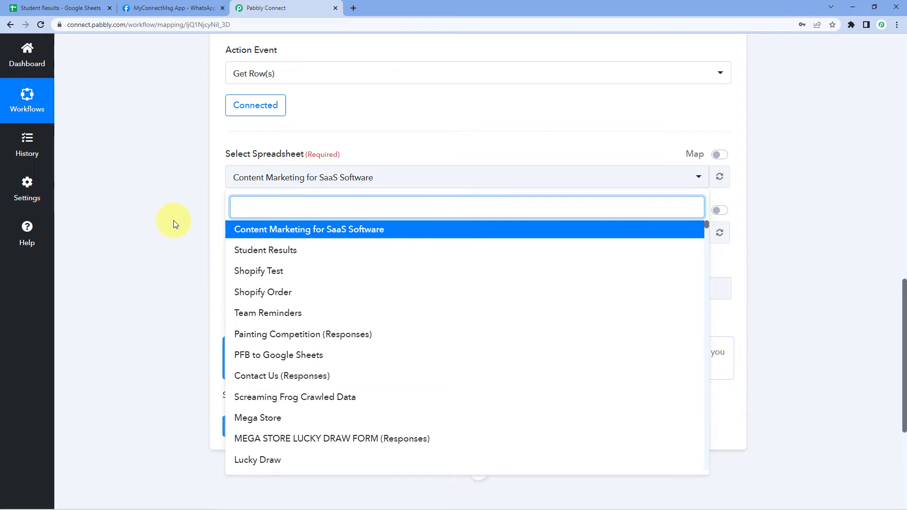
pyautogui.click(52, 8)
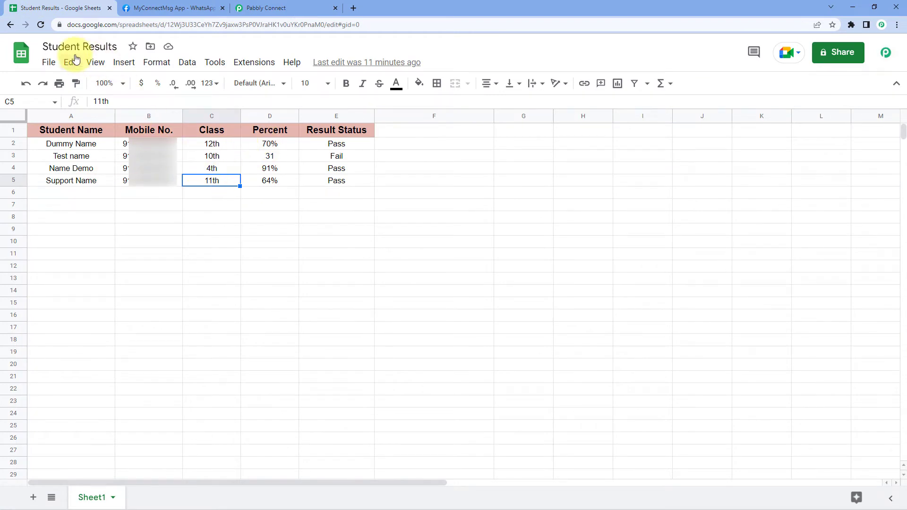
pyautogui.click(259, 9)
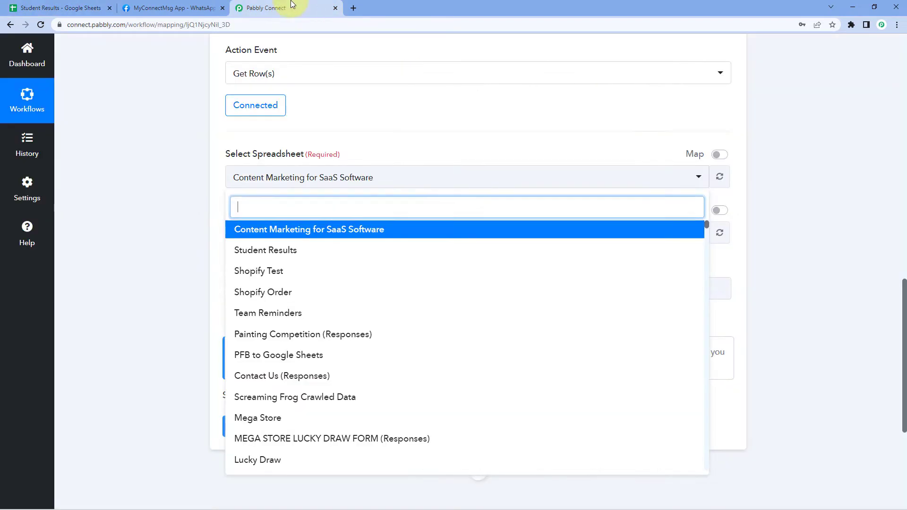
pyautogui.click(295, 251)
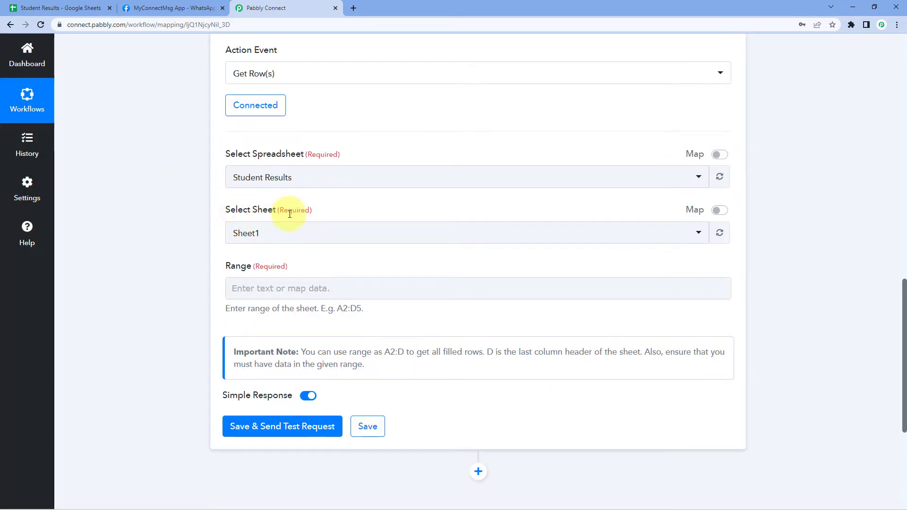
# - Check the tab name in the Student Results spreadsheet and choose Sheet1 as the action's sheet
pyautogui.click(52, 4)
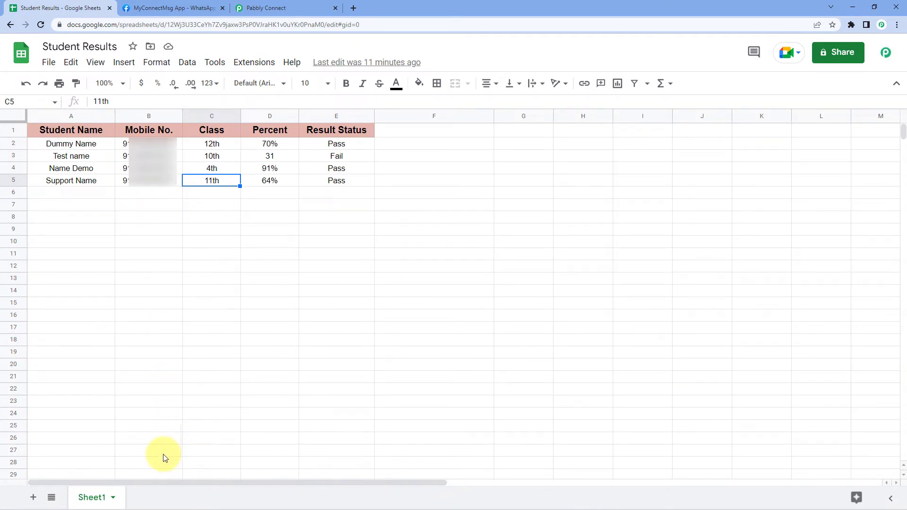
pyautogui.click(300, 4)
pyautogui.click(300, 237)
pyautogui.click(268, 286)
pyautogui.scroll(-2, 204, 225)
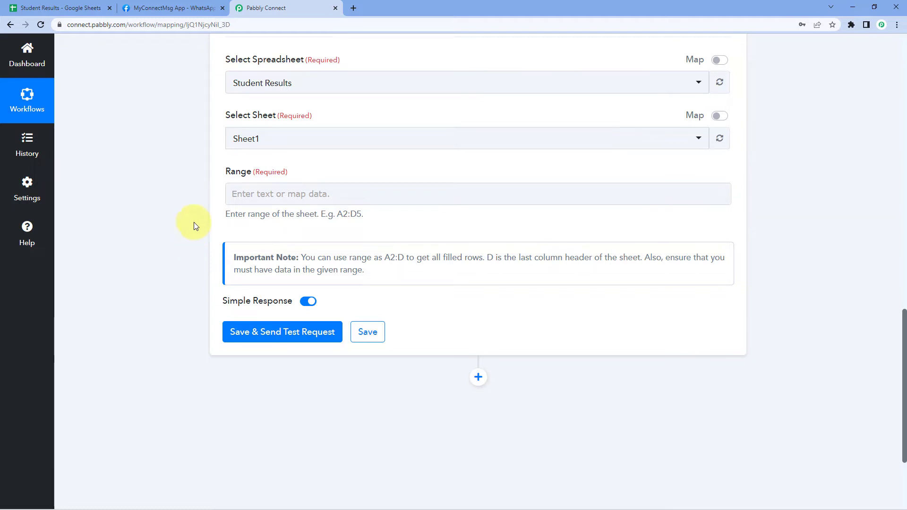
# - Examine the student data rows in the Student Results spreadsheet and the cell reference A2:E5 that covers them
pyautogui.click(41, 8)
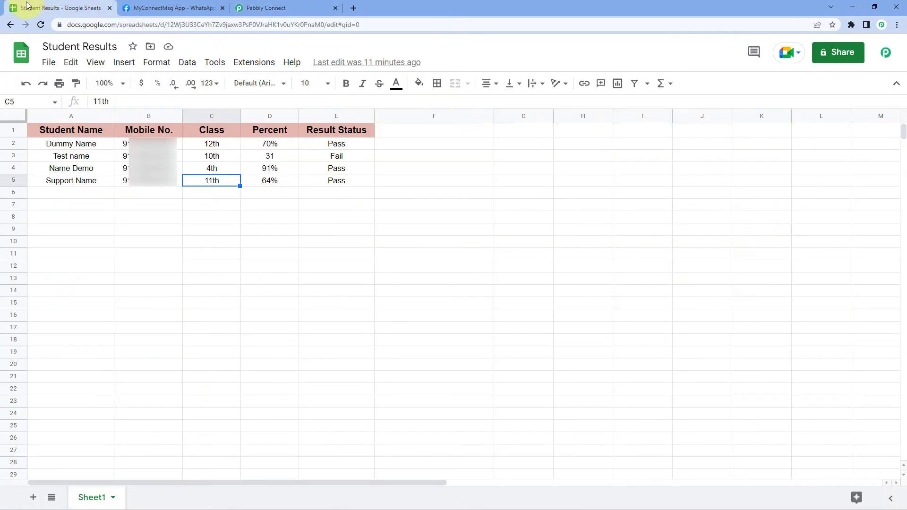
pyautogui.click(87, 144)
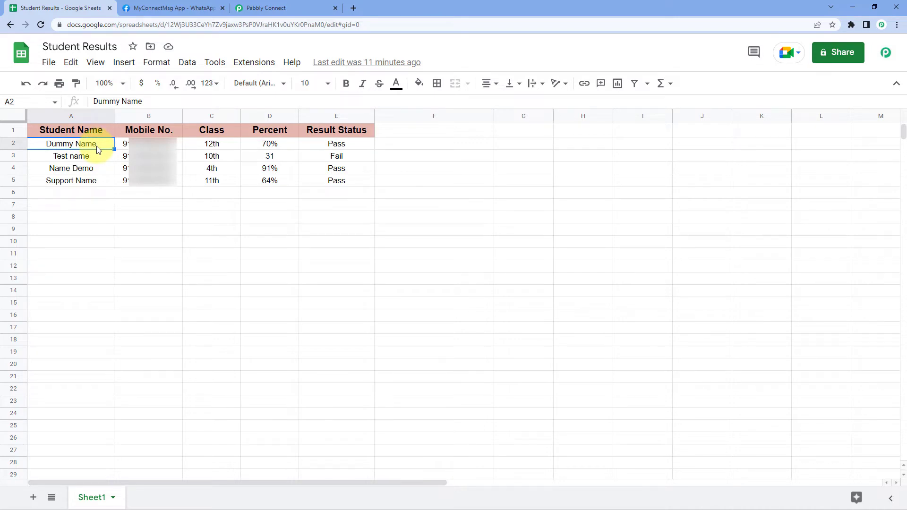
pyautogui.click(9, 101)
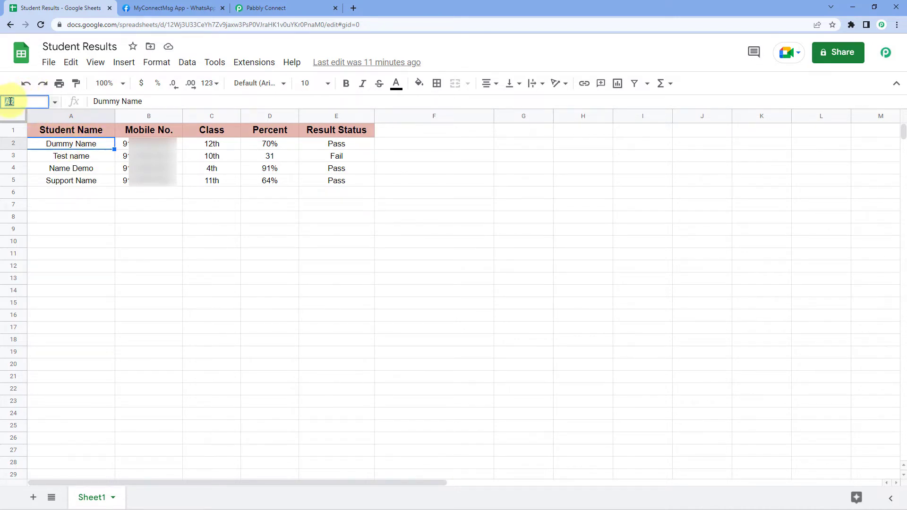
pyautogui.click(72, 149)
pyautogui.moveTo(72, 148); pyautogui.dragTo(339, 182)
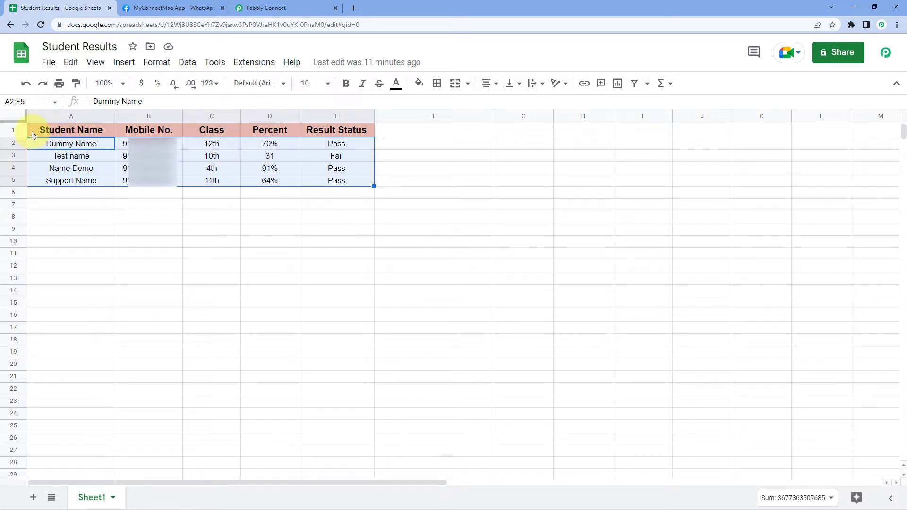
pyautogui.click(87, 130)
pyautogui.click(74, 147)
pyautogui.moveTo(75, 148); pyautogui.dragTo(356, 184)
pyautogui.click(39, 100)
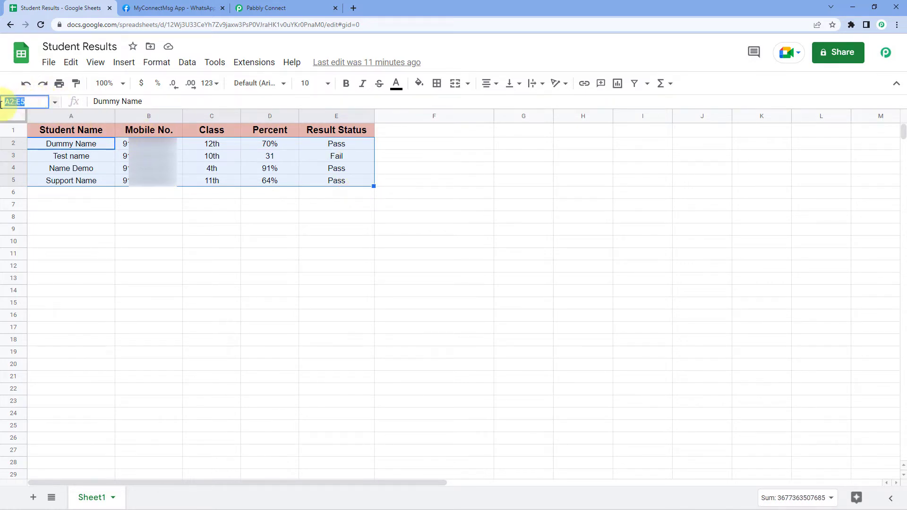
# - Set the Percent value in cell D3 of the Student Results sheet to 31%
pyautogui.doubleClick(282, 156)
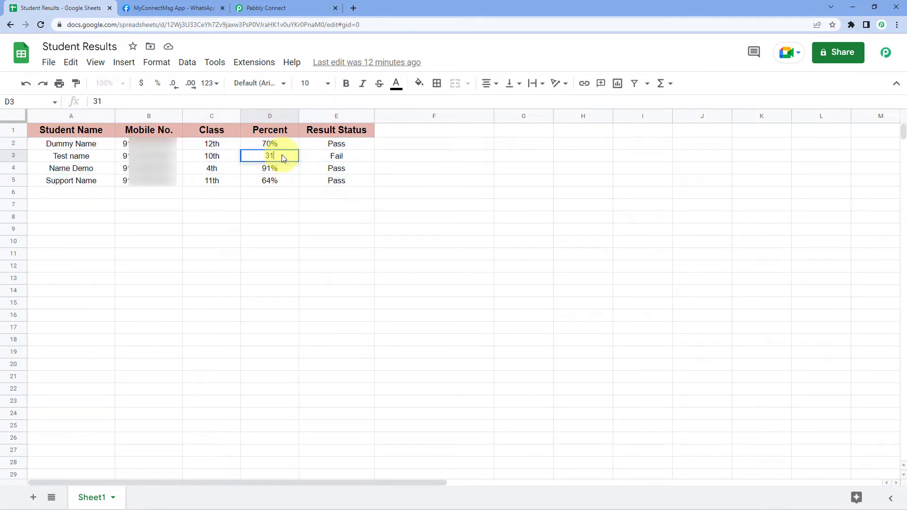
pyautogui.click(211, 155)
pyautogui.moveTo(49, 146); pyautogui.dragTo(333, 180)
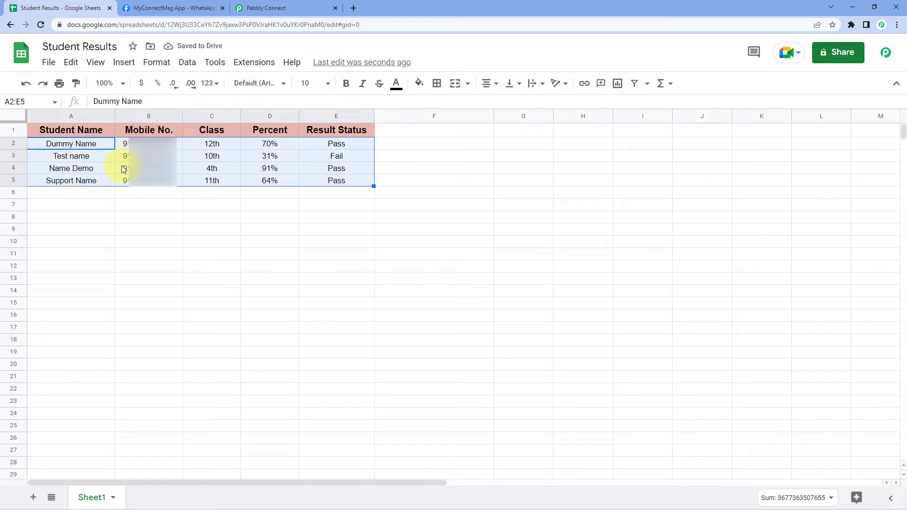
pyautogui.click(110, 202)
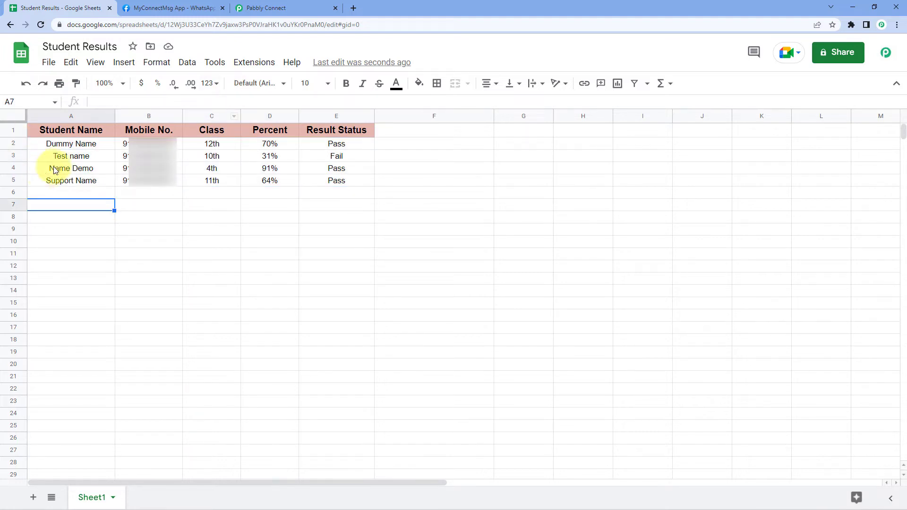
# - Copy the range reference A2:E5 from the Student Results sheet and paste it as the Get Row(s) range in Pabbly Connect
pyautogui.moveTo(73, 145); pyautogui.dragTo(367, 180)
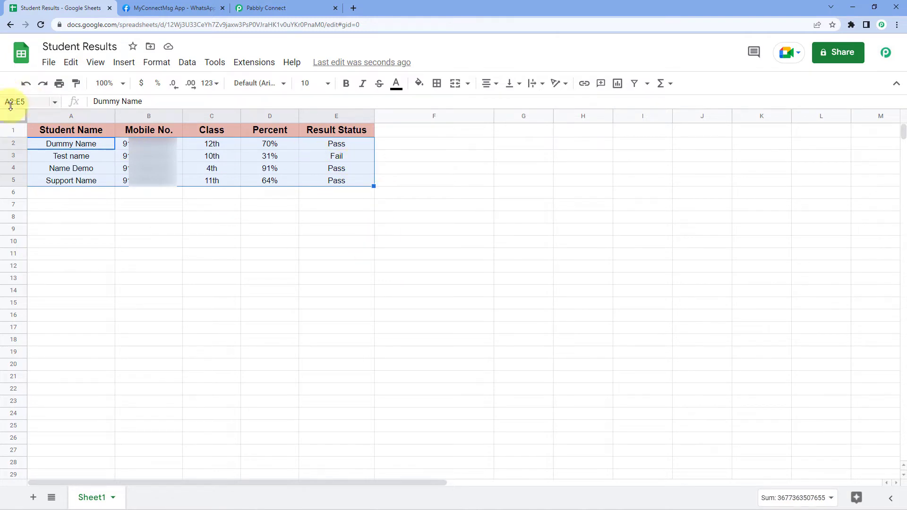
pyautogui.click(32, 100)
pyautogui.rightClick(19, 102)
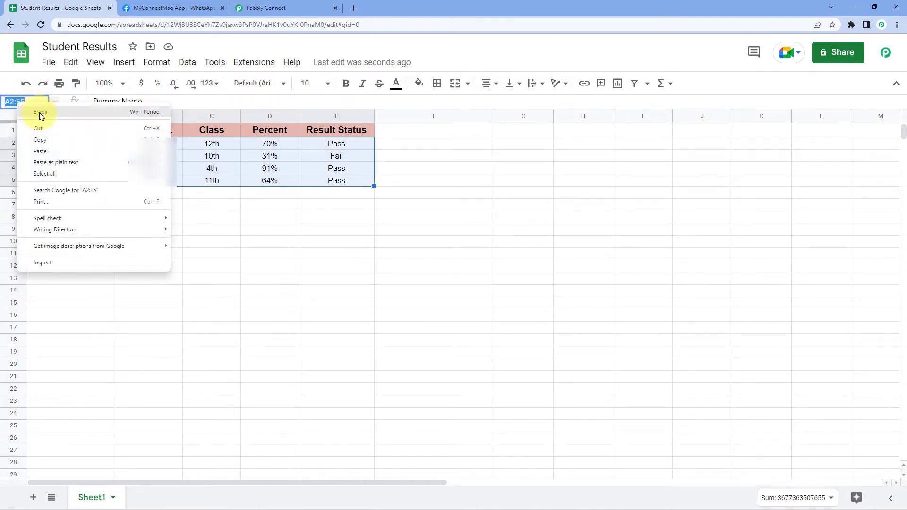
pyautogui.click(43, 144)
pyautogui.click(265, 8)
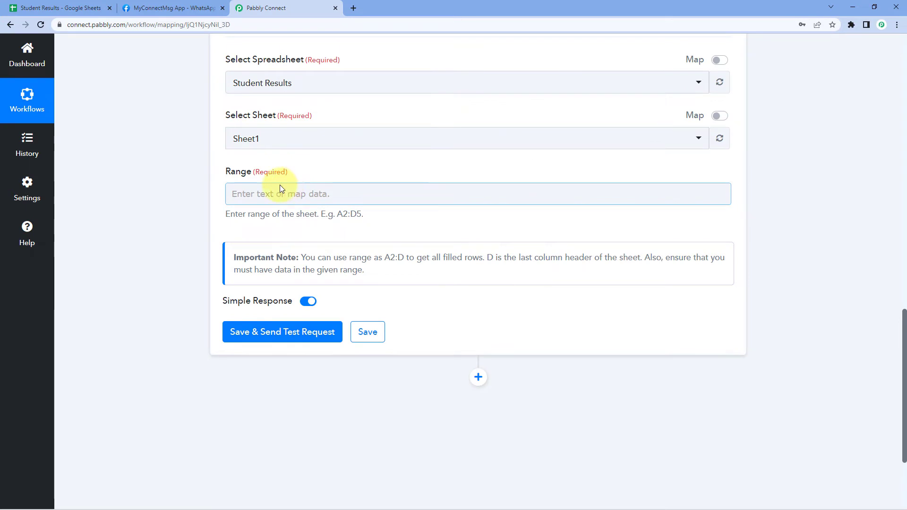
pyautogui.click(266, 191)
pyautogui.rightClick(266, 192)
pyautogui.click(294, 266)
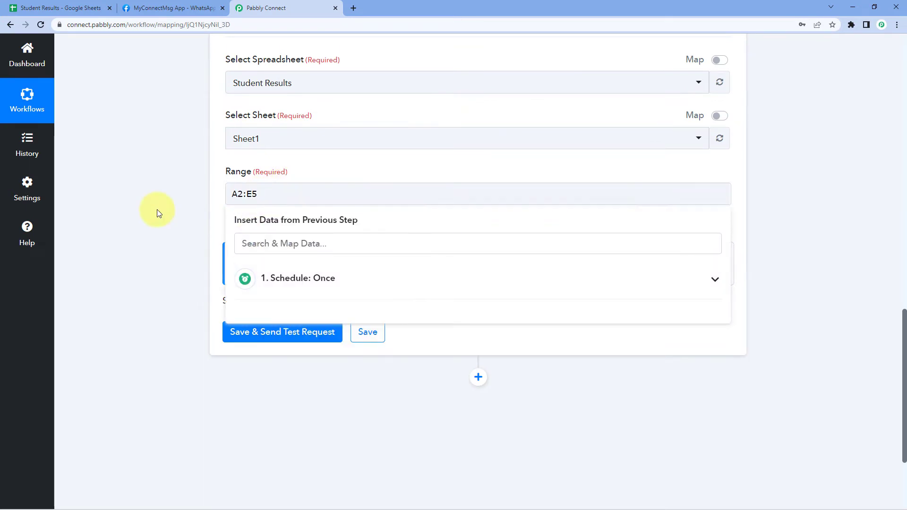
pyautogui.click(157, 209)
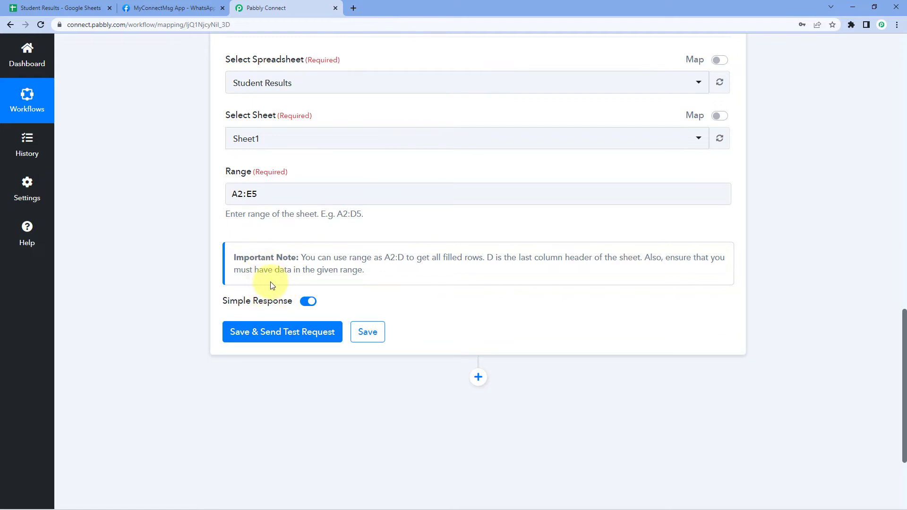
# - Turn off Simple Response and shorten the Get Row(s) range to A2:E so it includes all filled rows
pyautogui.click(307, 301)
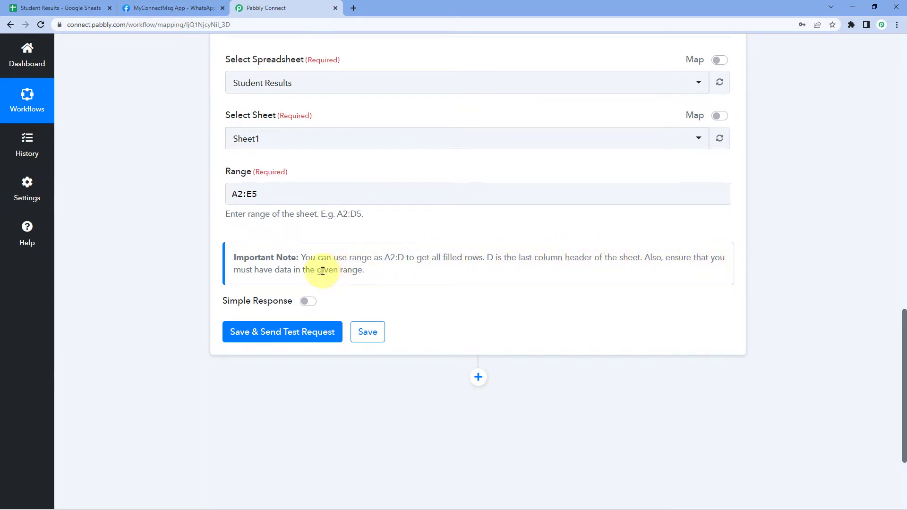
pyautogui.click(273, 194)
pyautogui.click(273, 193)
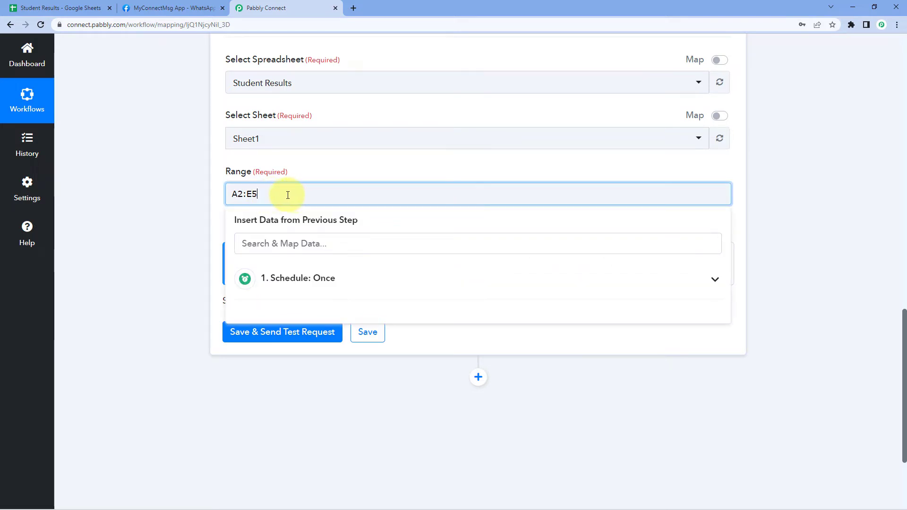
pyautogui.press('BackSpace')
pyautogui.click(199, 202)
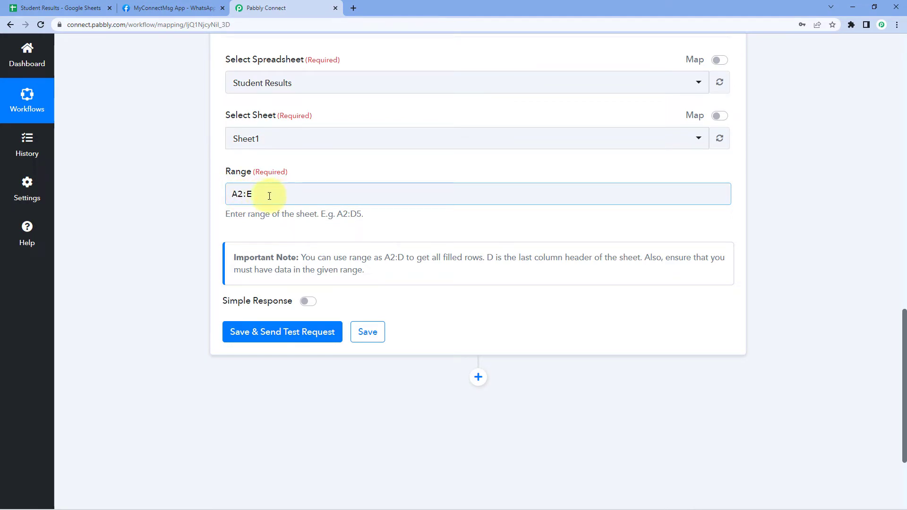
pyautogui.click(291, 197)
pyautogui.click(200, 201)
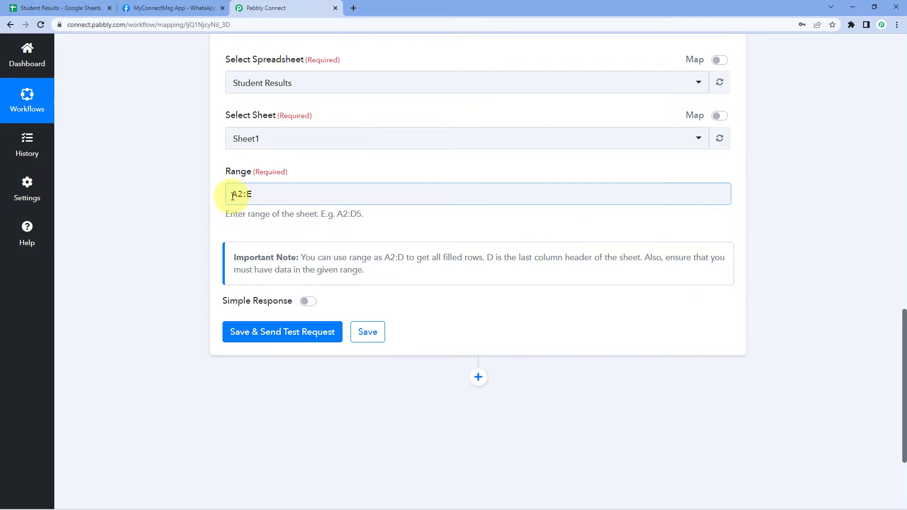
# - Select cells A2 to E25 in the Student Results sheet to examine the area an open-ended range covers, and return to Pabbly Connect
pyautogui.click(49, 8)
pyautogui.click(76, 145)
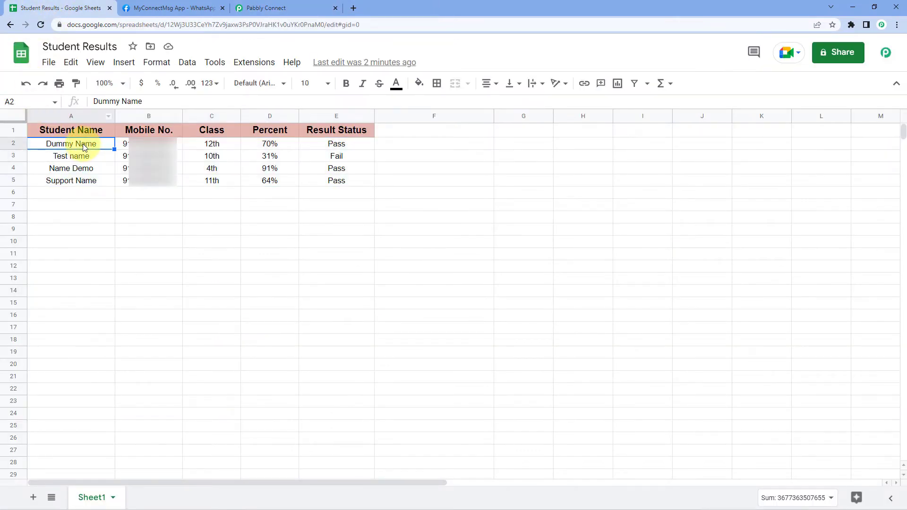
pyautogui.moveTo(136, 145); pyautogui.dragTo(371, 430)
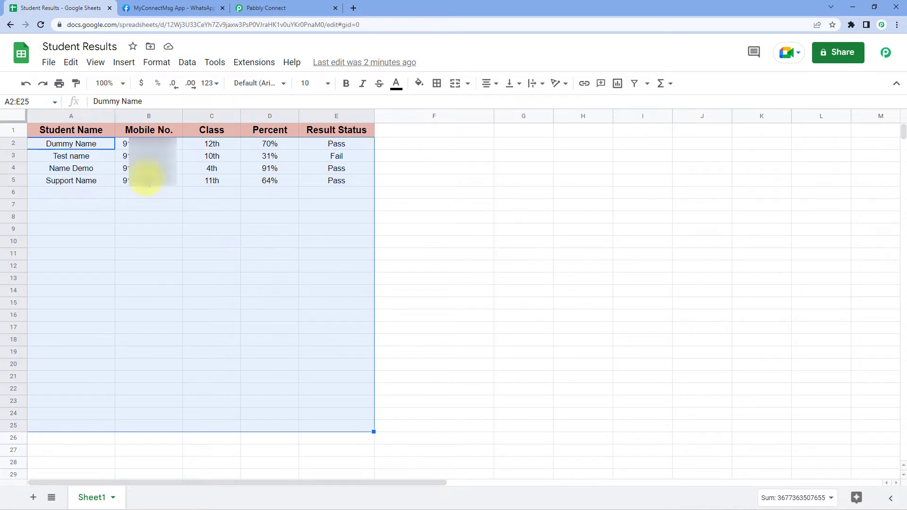
pyautogui.click(284, 8)
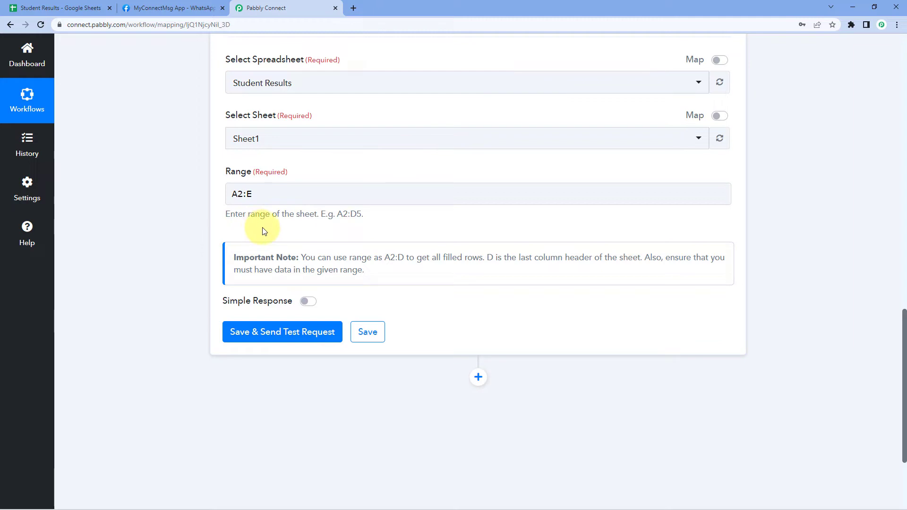
# - Save the Get Row(s) action with a test request and enlarge the Response Result value to read all returned rows
pyautogui.moveTo(279, 304)
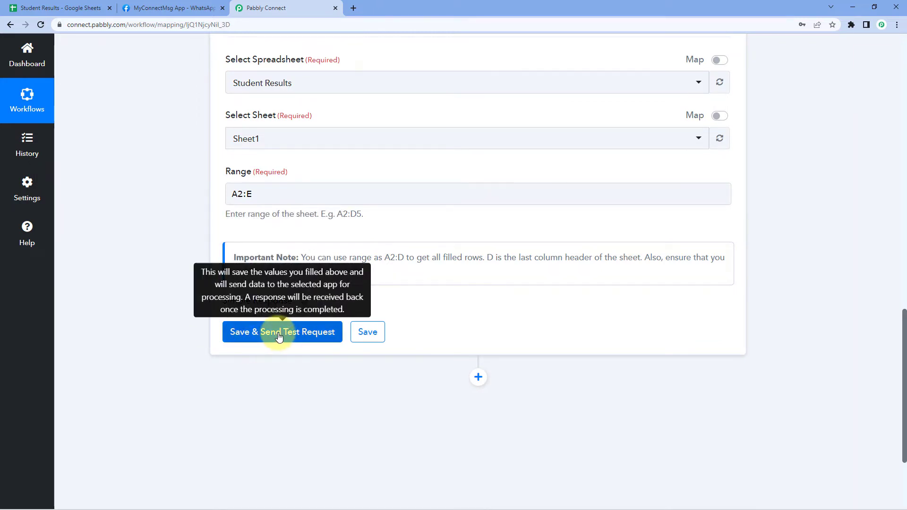
pyautogui.click(255, 331)
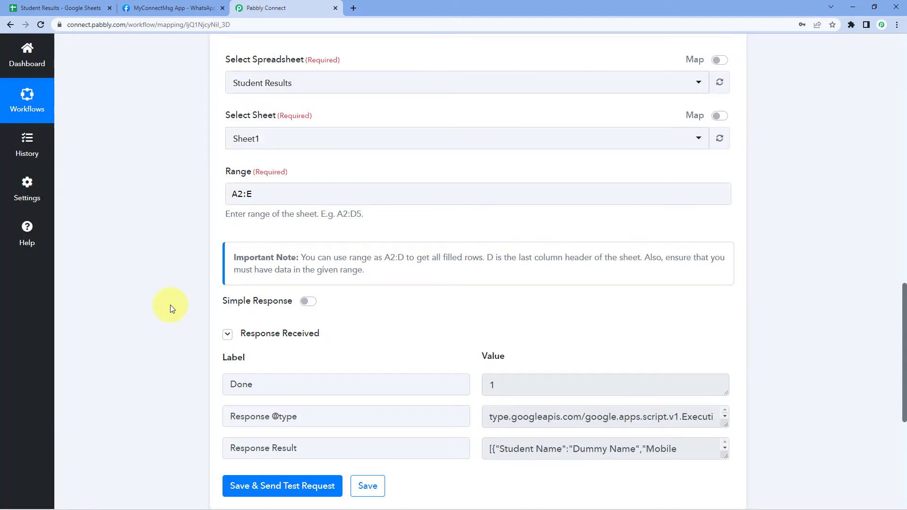
pyautogui.scroll(-5, 171, 305)
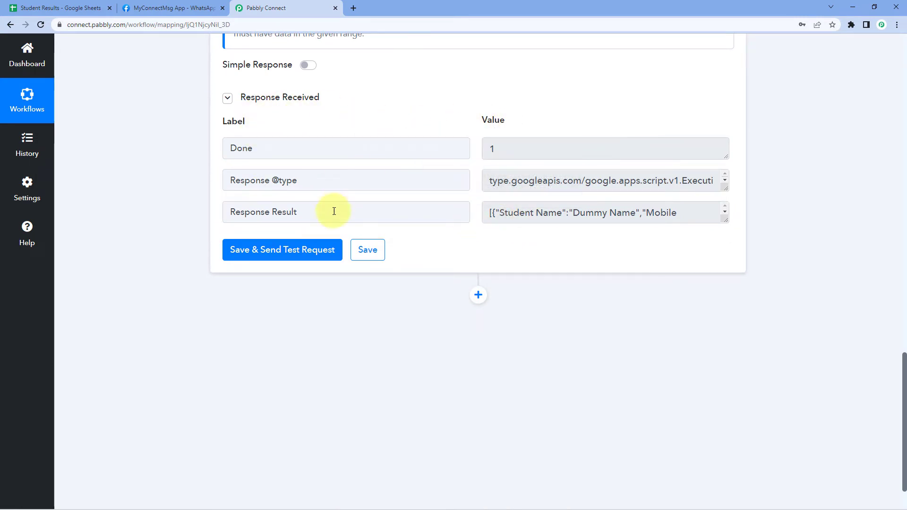
pyautogui.moveTo(722, 219); pyautogui.dragTo(716, 427)
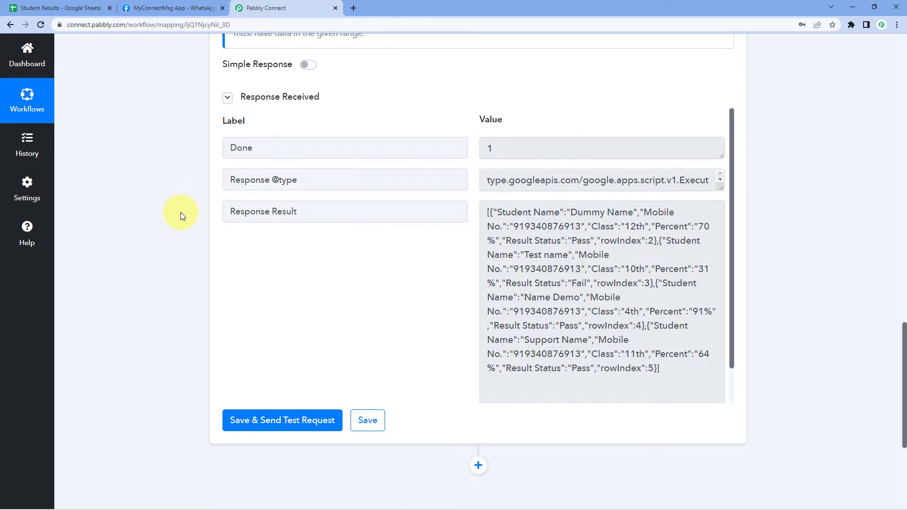
# - Add a new action step below Google Sheets and choose Iterator by Pabbly as its app
pyautogui.scroll(-5, 181, 212)
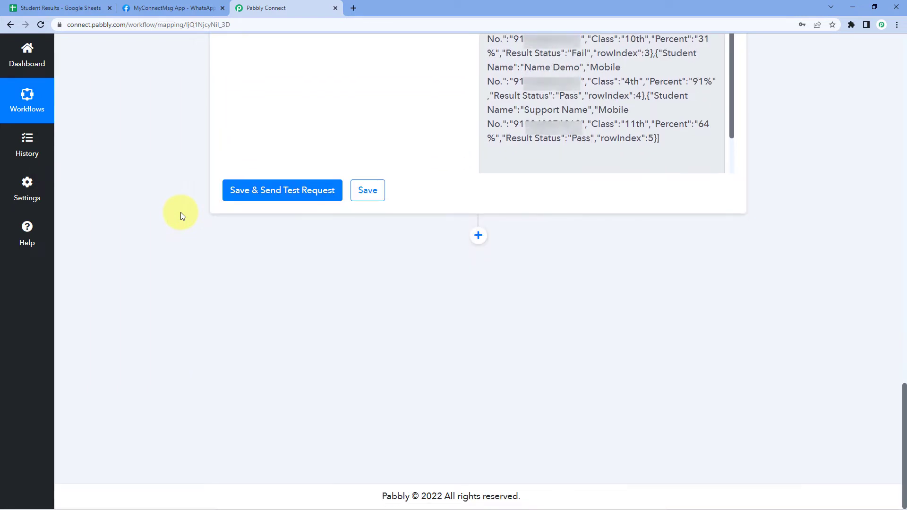
pyautogui.click(477, 235)
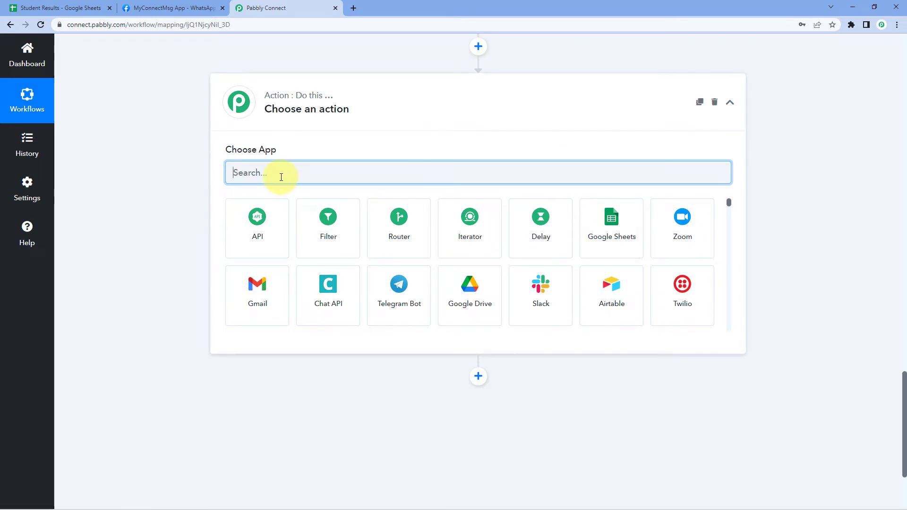
pyautogui.click(483, 237)
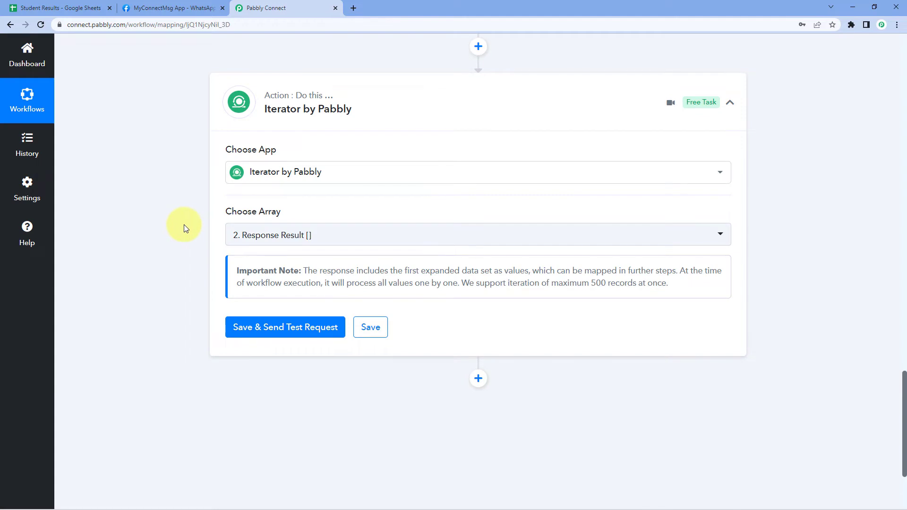
pyautogui.scroll(-1, 199, 172)
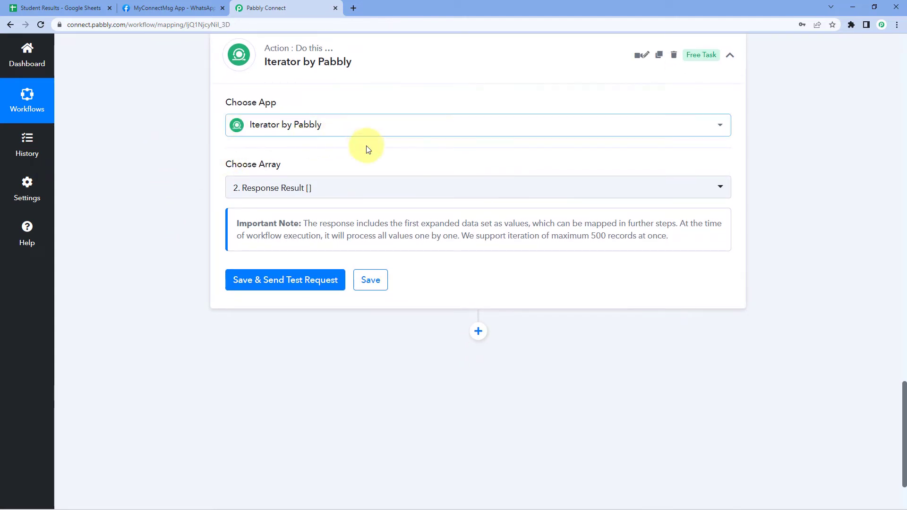
# - Check the Get Row(s) response again, and save the Iterator with a test request on the 2. Response Result [] array
pyautogui.scroll(-3, 331, 137)
pyautogui.scroll(2, 229, 178)
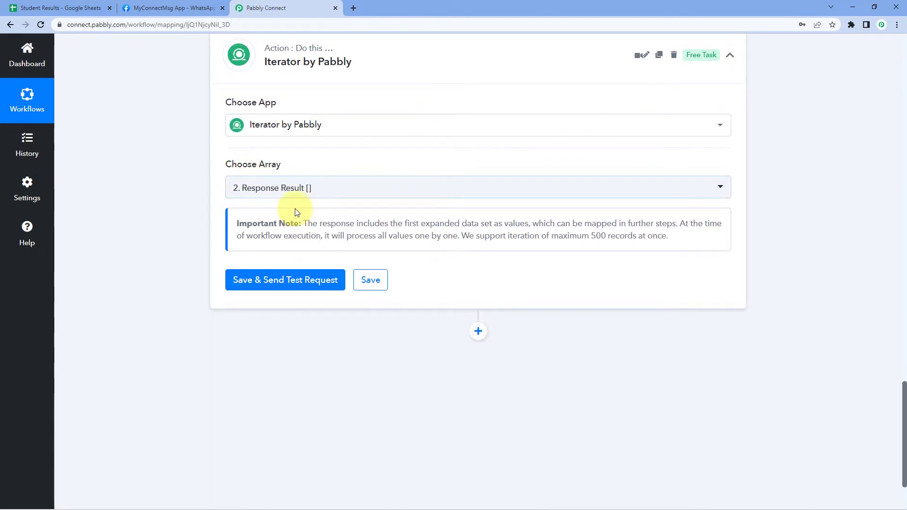
pyautogui.scroll(8, 385, 197)
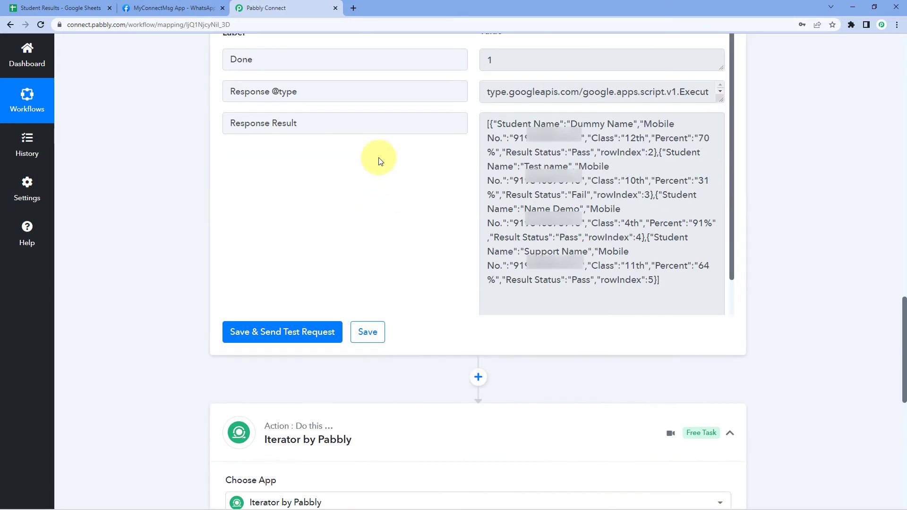
pyautogui.scroll(-3, 388, 194)
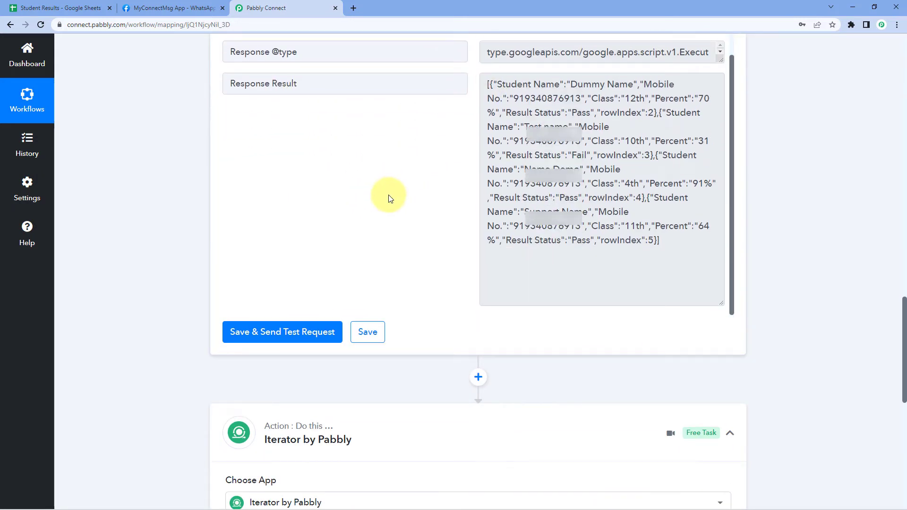
pyautogui.scroll(-6, 237, 239)
pyautogui.click(271, 234)
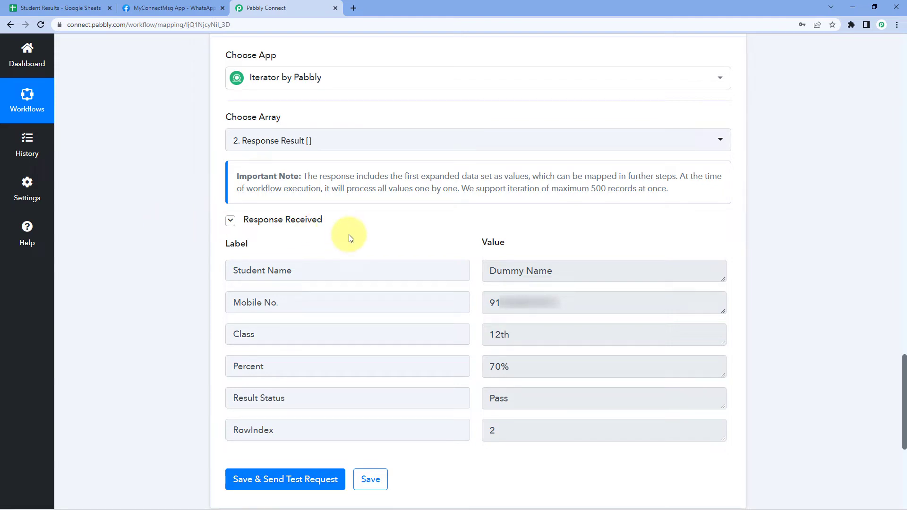
# - Examine the iterator response's Student Name, Mobile No., Class, Percent and Result Status values for the first student
pyautogui.moveTo(576, 272); pyautogui.dragTo(461, 274)
pyautogui.moveTo(569, 299); pyautogui.dragTo(474, 301)
pyautogui.moveTo(532, 344); pyautogui.dragTo(458, 330)
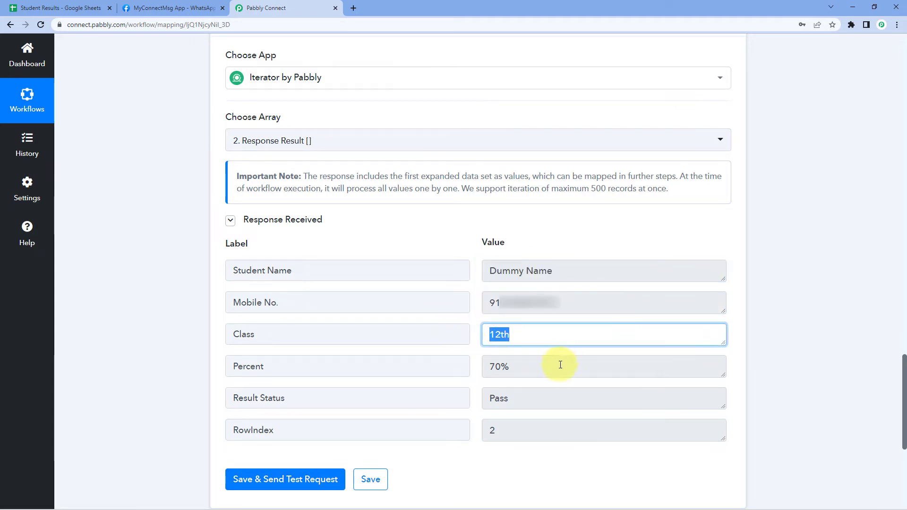
pyautogui.moveTo(560, 365); pyautogui.dragTo(484, 368)
pyautogui.moveTo(525, 398); pyautogui.dragTo(473, 398)
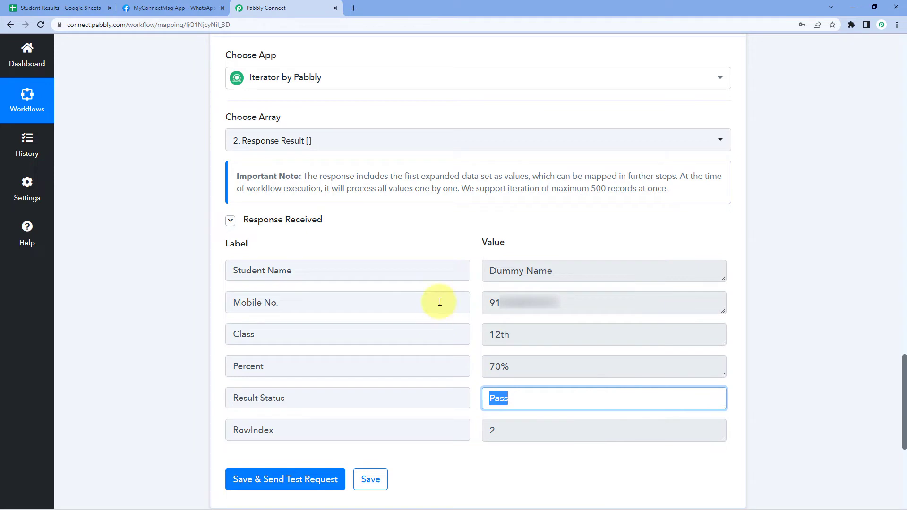
pyautogui.click(470, 288)
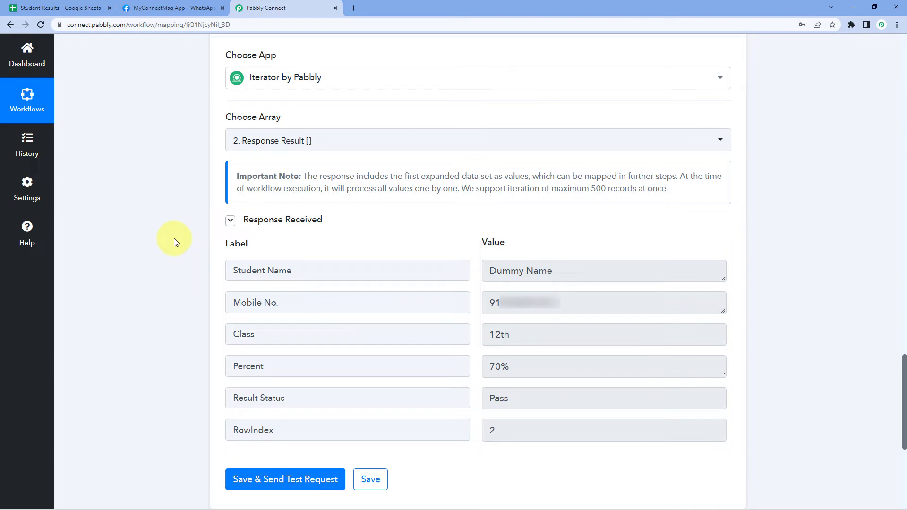
# - Add a WhatsApp Cloud API action after the Iterator with the Send Template Message event and open its account connection settings
pyautogui.scroll(-6, 174, 238)
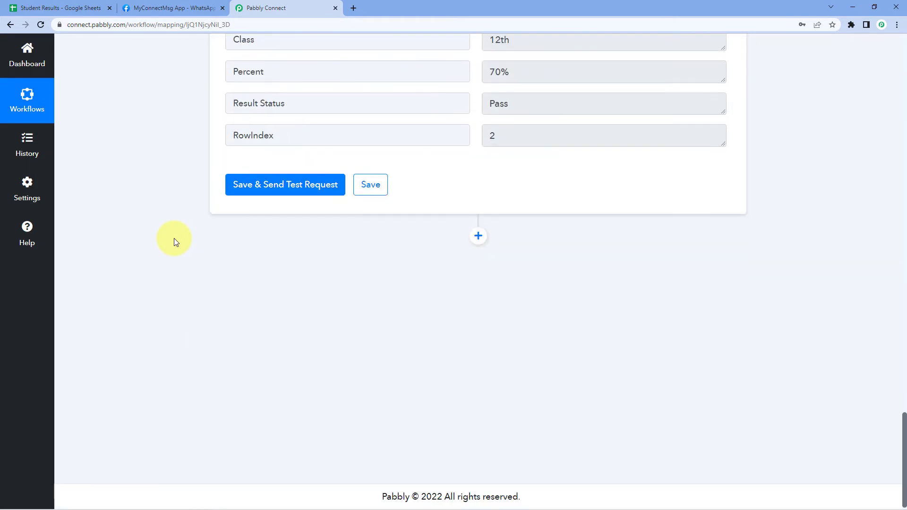
pyautogui.click(478, 236)
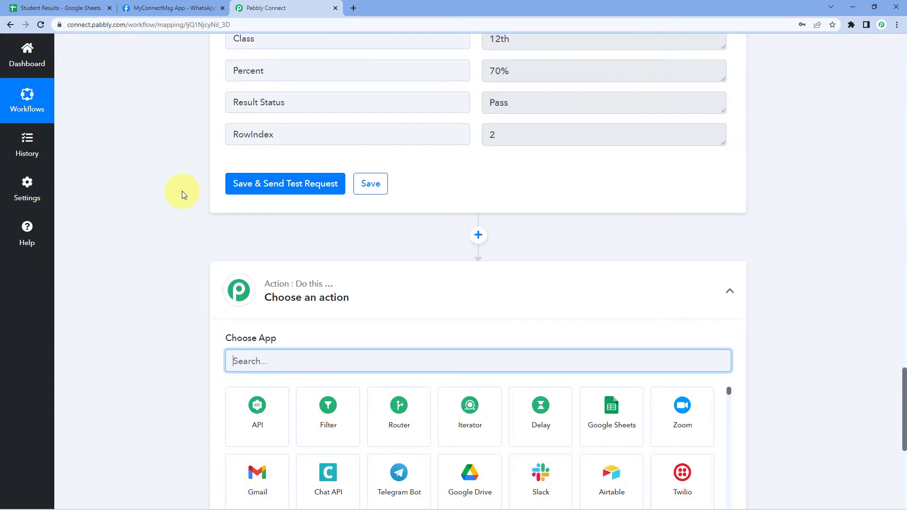
pyautogui.write('WhatsApp')
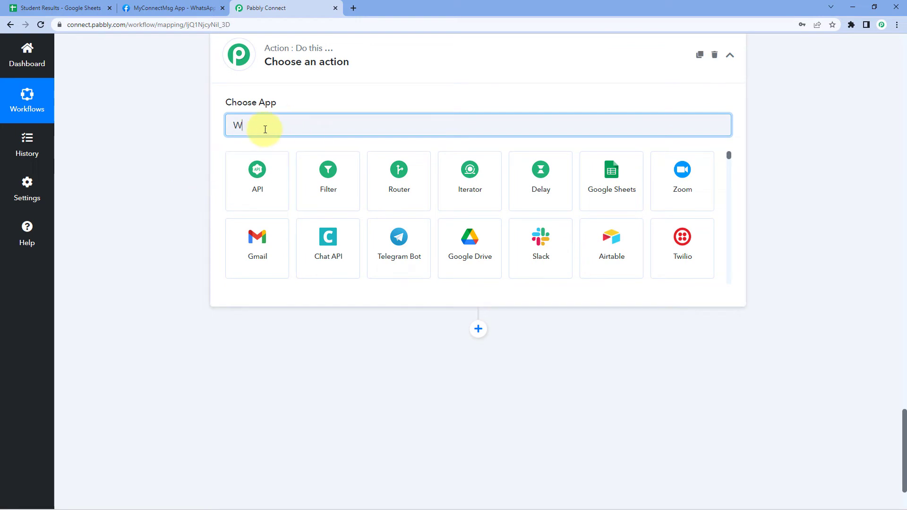
pyautogui.click(542, 167)
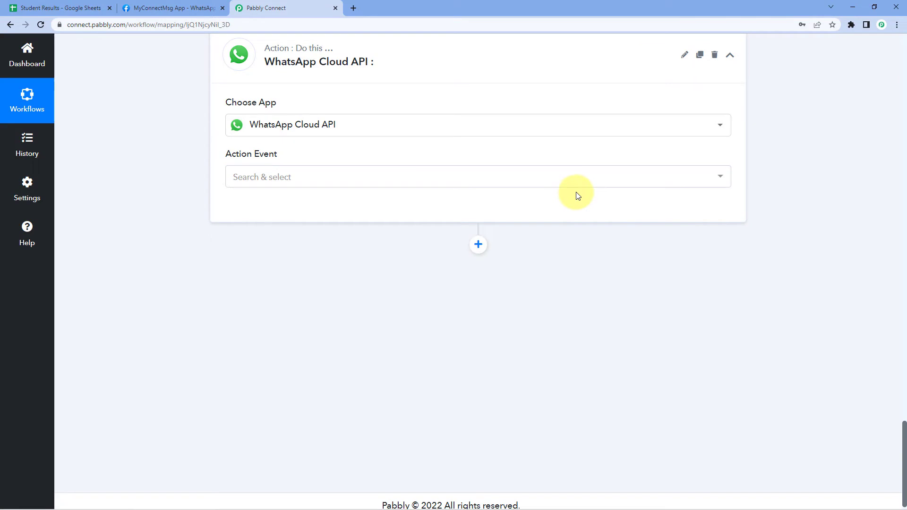
pyautogui.click(288, 182)
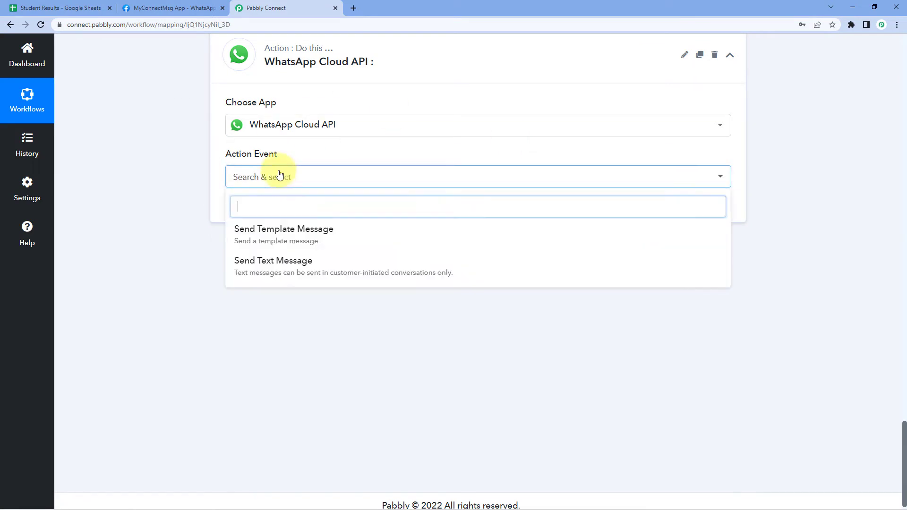
pyautogui.click(276, 237)
pyautogui.click(250, 211)
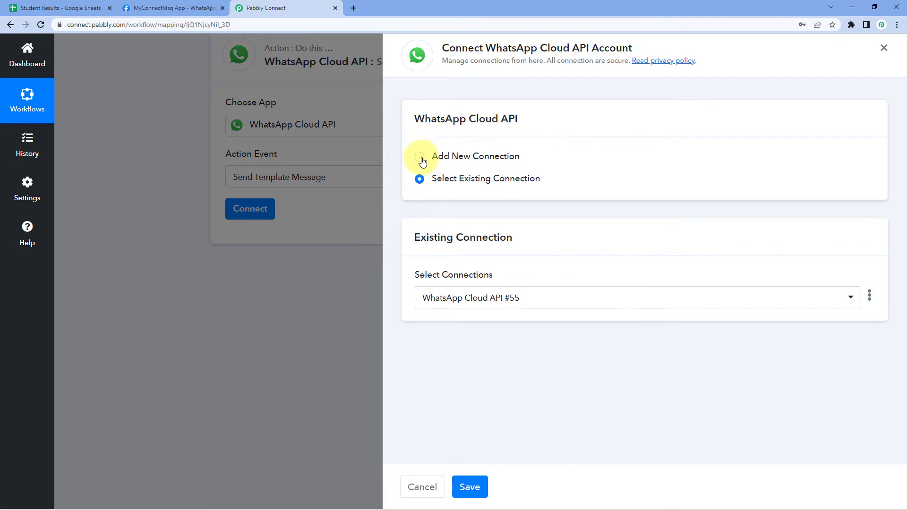
# - Start a new WhatsApp Cloud API connection and locate the phone number ID and WhatsApp Business Account ID in the Meta for Developers app
pyautogui.click(419, 158)
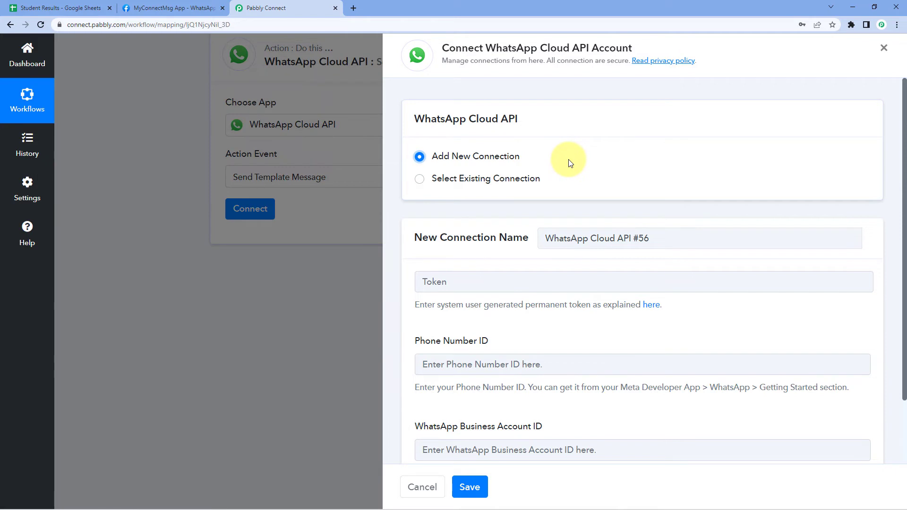
pyautogui.scroll(-2, 570, 163)
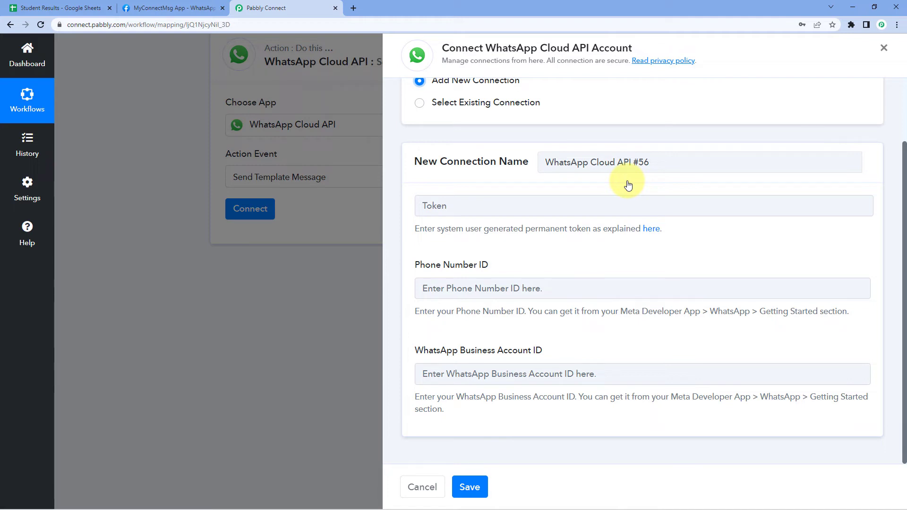
pyautogui.click(158, 8)
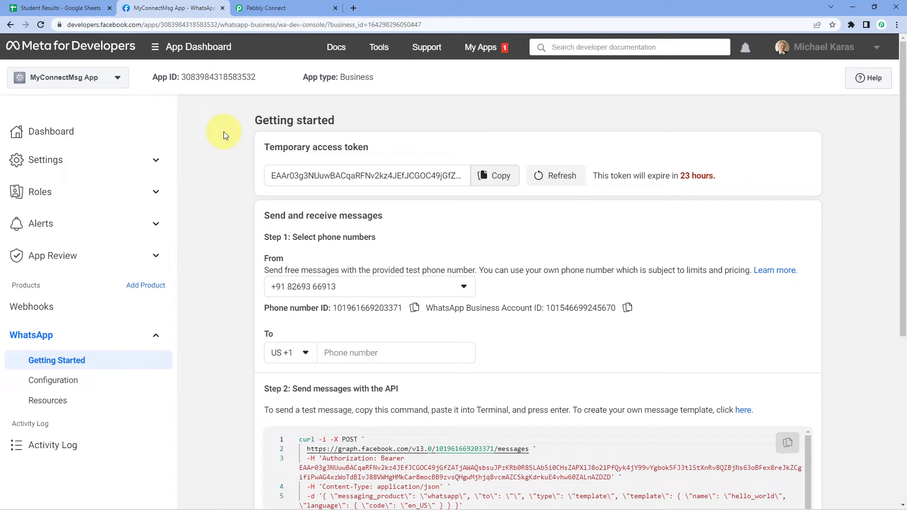
pyautogui.scroll(-1, 223, 131)
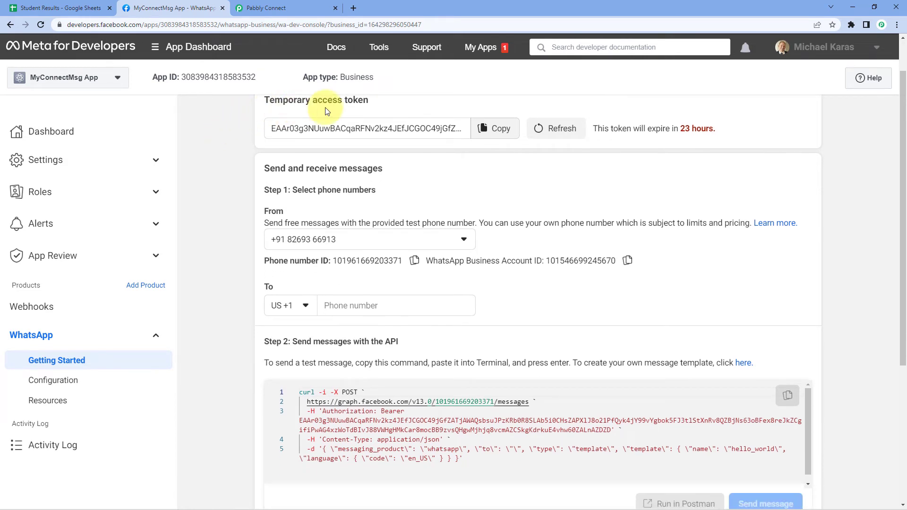
pyautogui.moveTo(262, 261); pyautogui.dragTo(333, 261)
pyautogui.moveTo(425, 260); pyautogui.dragTo(543, 260)
pyautogui.click(516, 277)
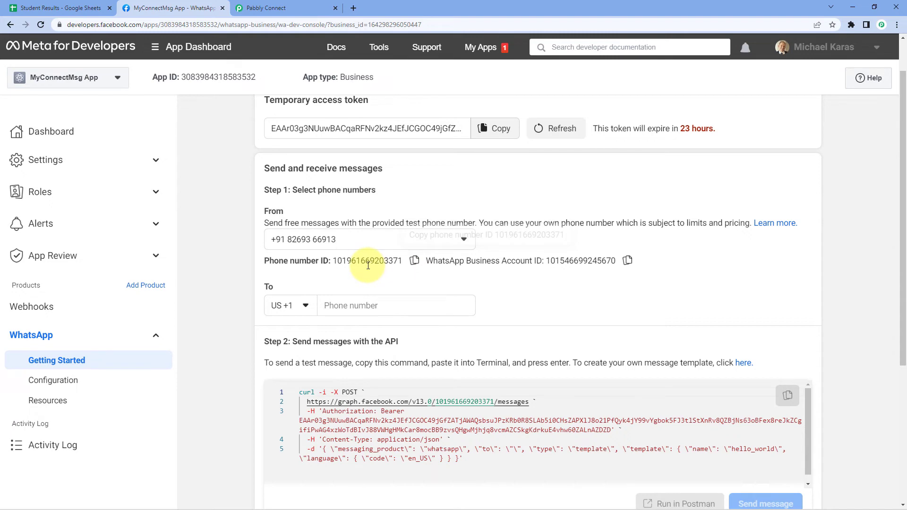
# - Paste the phone number ID from Meta into the new connection's Phone Number ID field in Pabbly Connect
pyautogui.click(271, 5)
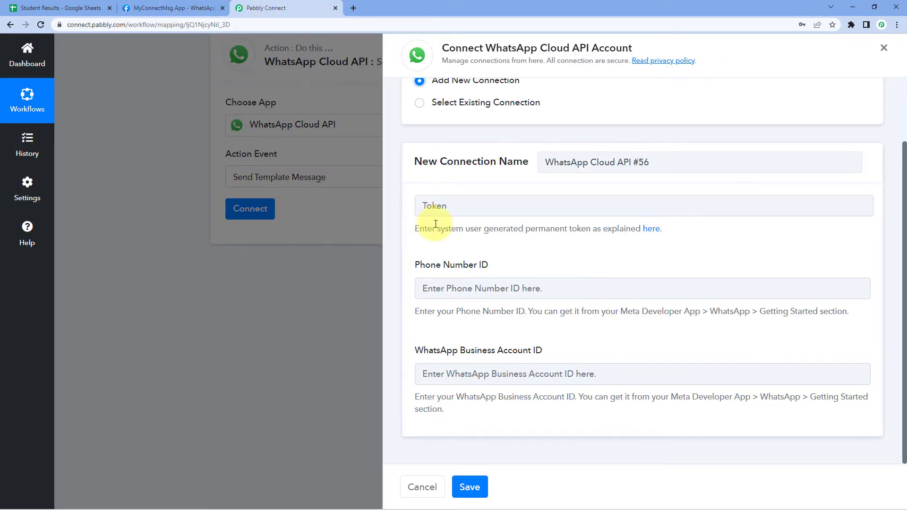
pyautogui.click(457, 289)
pyautogui.rightClick(457, 289)
pyautogui.click(478, 361)
# - Copy the WhatsApp Business Account ID from Meta for Developers into the matching field of the new Pabbly Connect connection
pyautogui.click(154, 6)
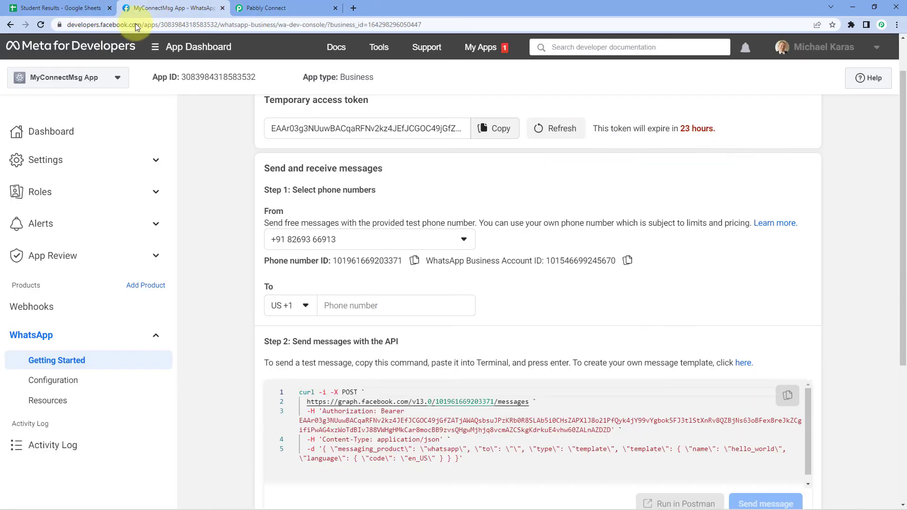
pyautogui.click(628, 260)
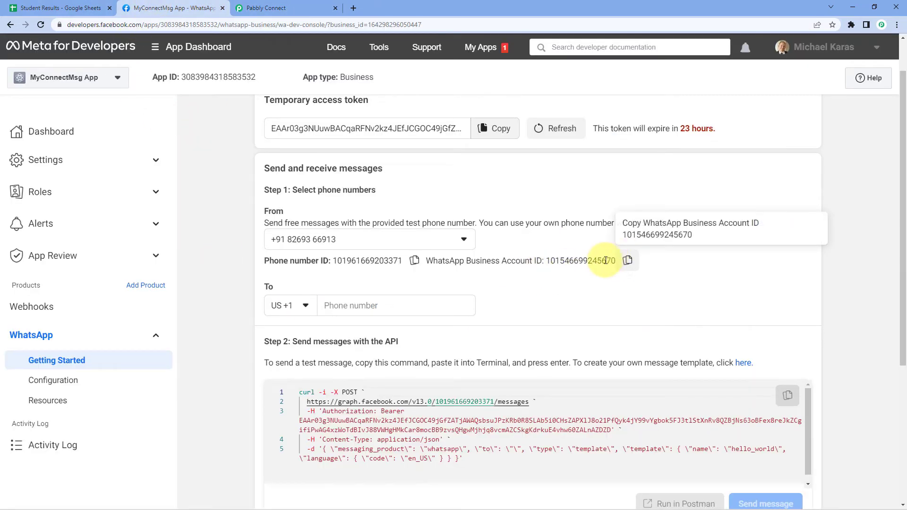
pyautogui.click(307, 6)
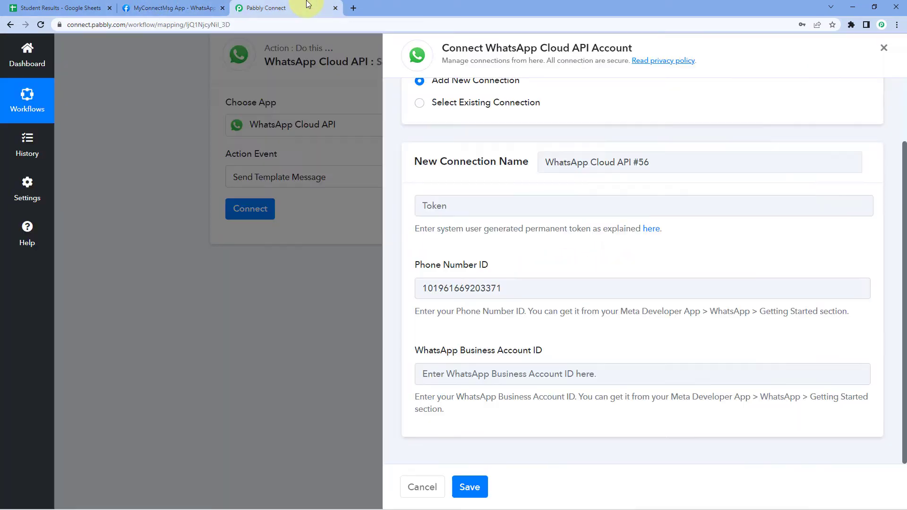
pyautogui.click(457, 376)
pyautogui.rightClick(458, 375)
pyautogui.click(487, 282)
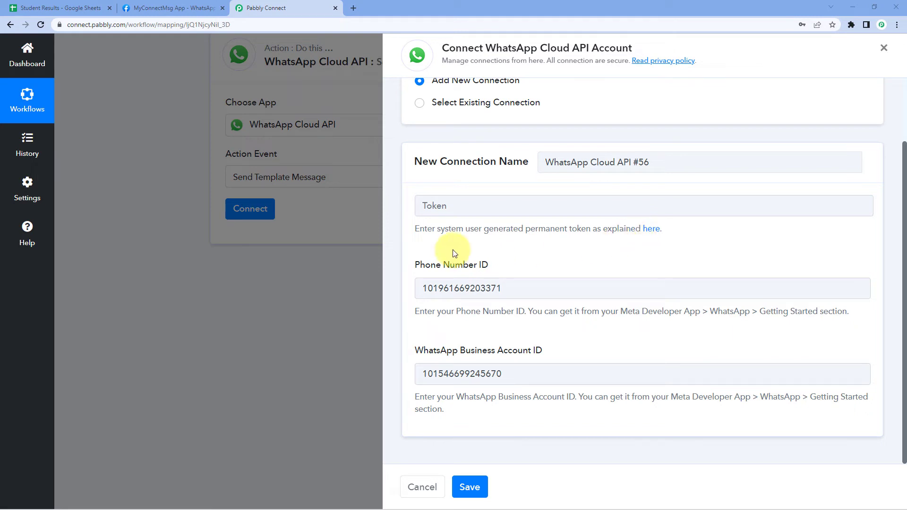
# - Check the temporary access token's expiry on Meta's Getting Started page and return to Pabbly Connect
pyautogui.click(144, 4)
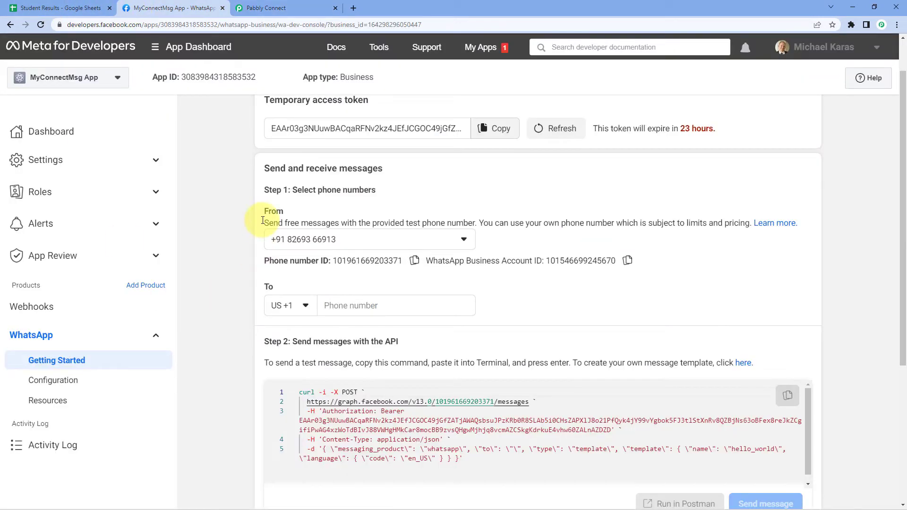
pyautogui.scroll(1, 215, 219)
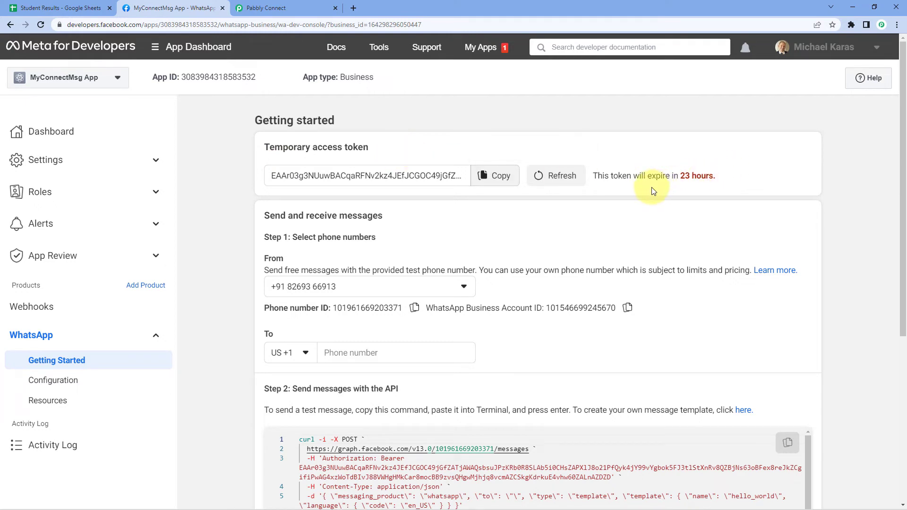
pyautogui.click(289, 6)
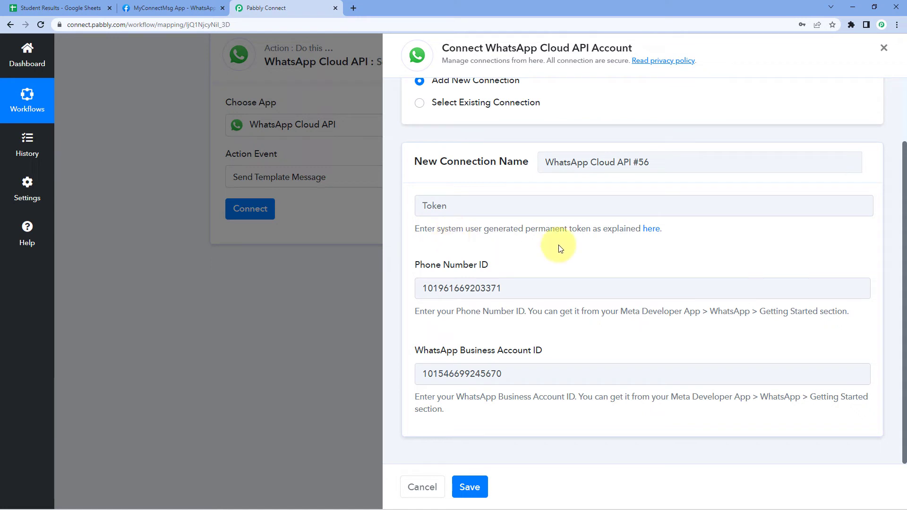
# - Open the forum thread linked for the Token field and examine its WhatsApp Cloud API setup and permanent token guides
pyautogui.click(656, 235)
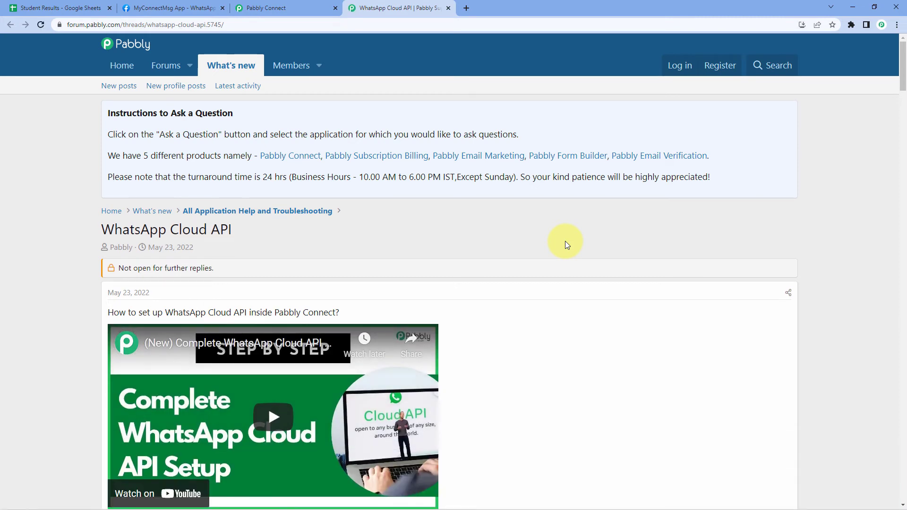
pyautogui.scroll(-3, 565, 243)
pyautogui.scroll(-2, 565, 244)
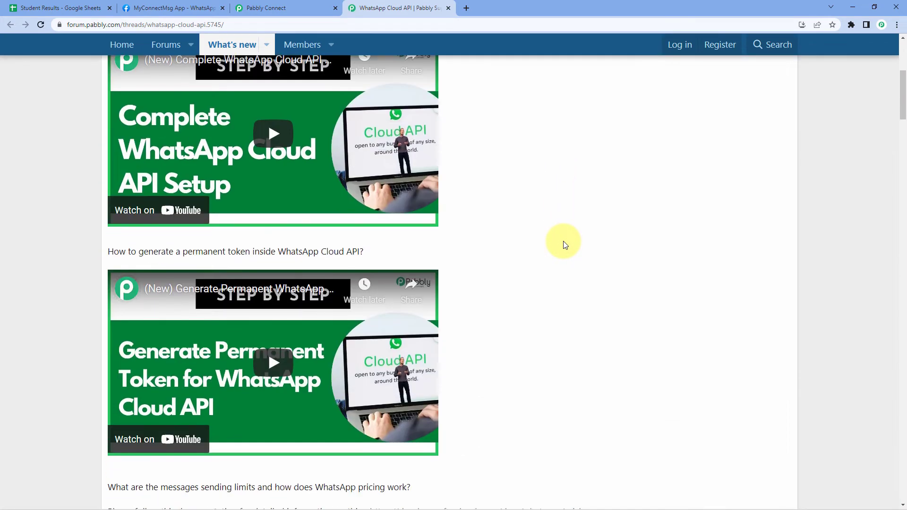
pyautogui.scroll(1, 563, 243)
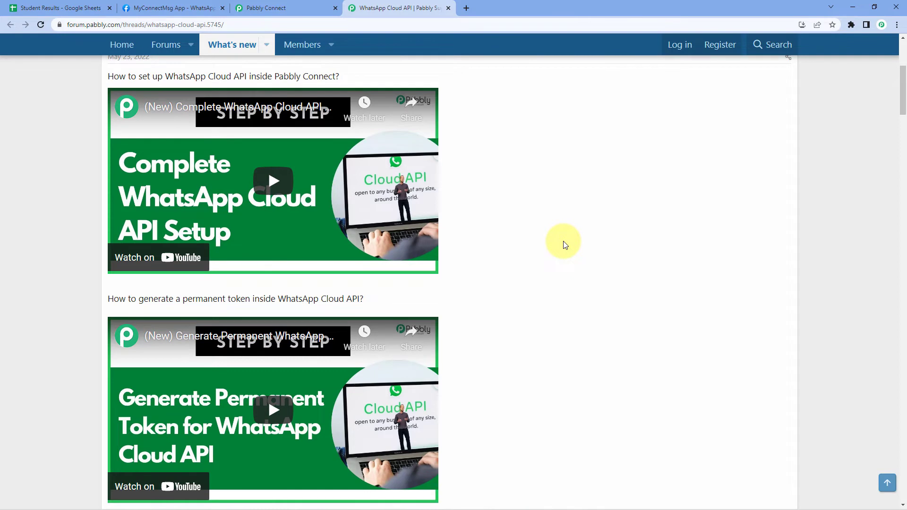
pyautogui.scroll(-2, 474, 195)
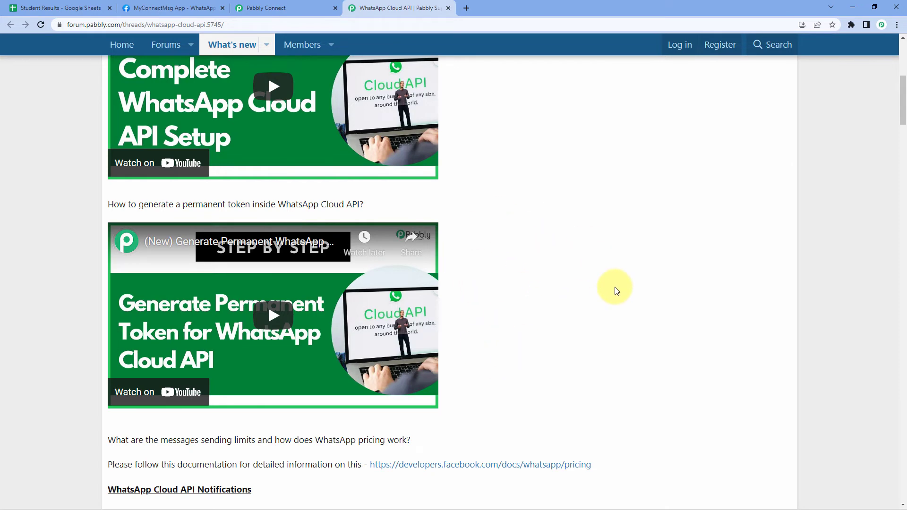
# - Return to Pabbly Connect, switch to the existing connection WhatsApp Cloud API #55 and save it for the action
pyautogui.click(283, 7)
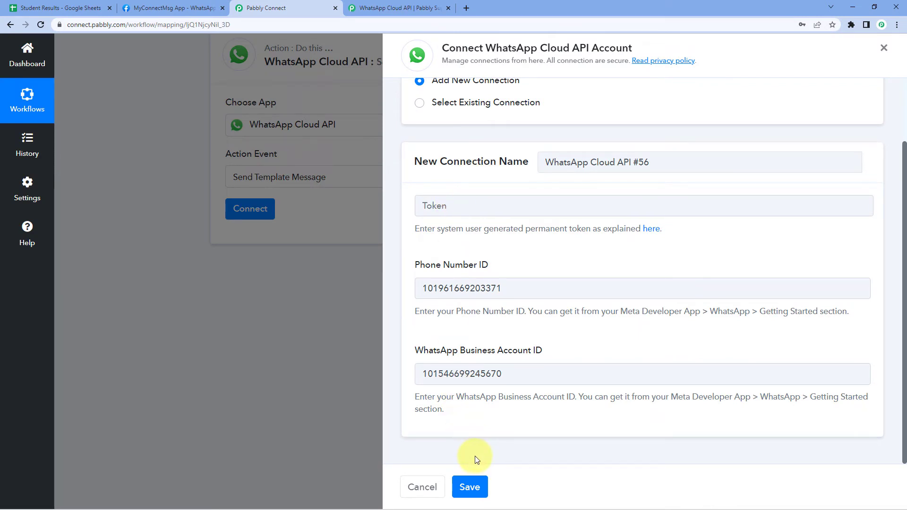
pyautogui.click(420, 104)
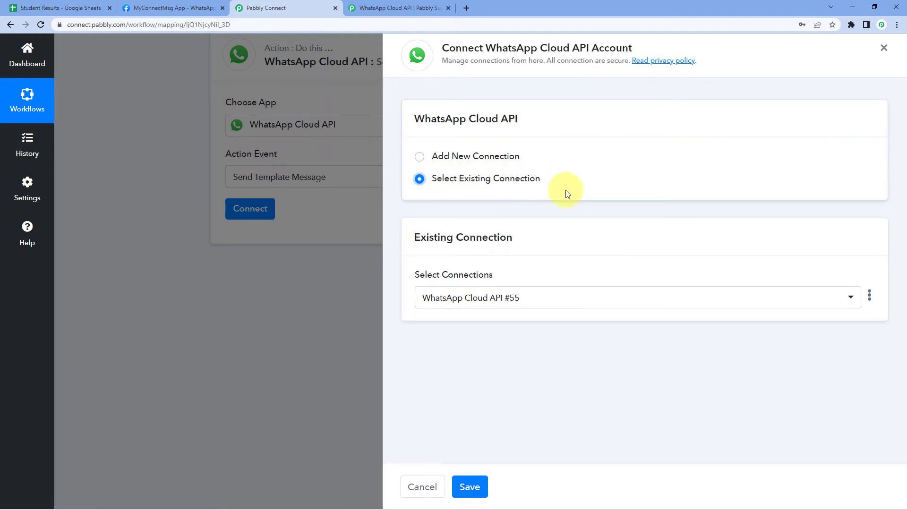
pyautogui.click(470, 486)
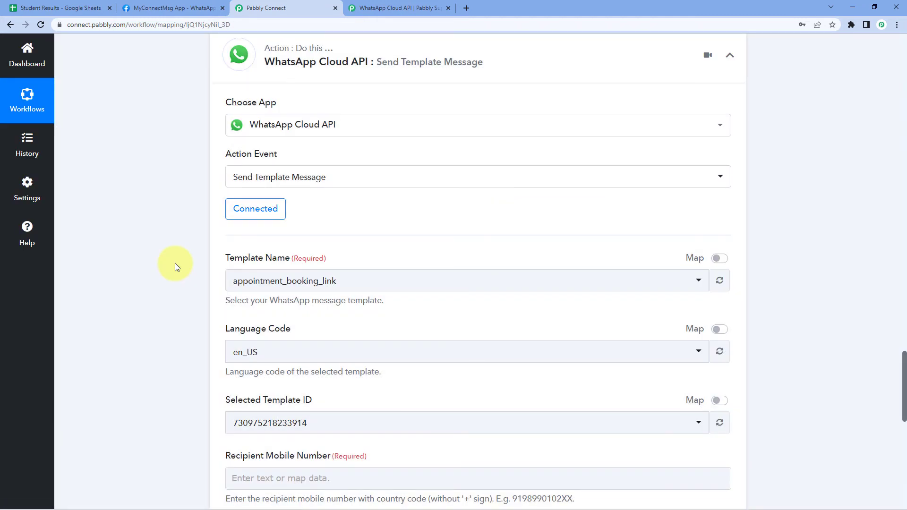
# - Open the list of available WhatsApp templates for the action's Template Name
pyautogui.scroll(-2, 175, 263)
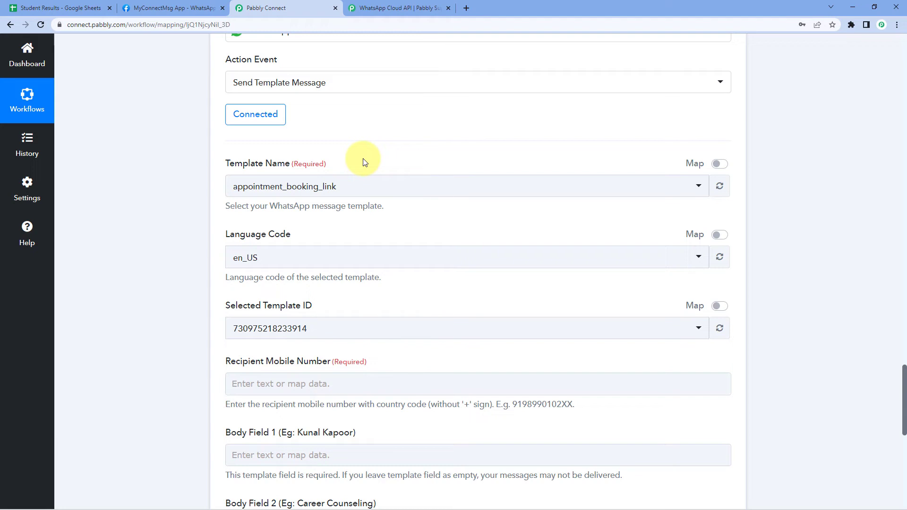
pyautogui.click(354, 187)
pyautogui.scroll(-2, 185, 210)
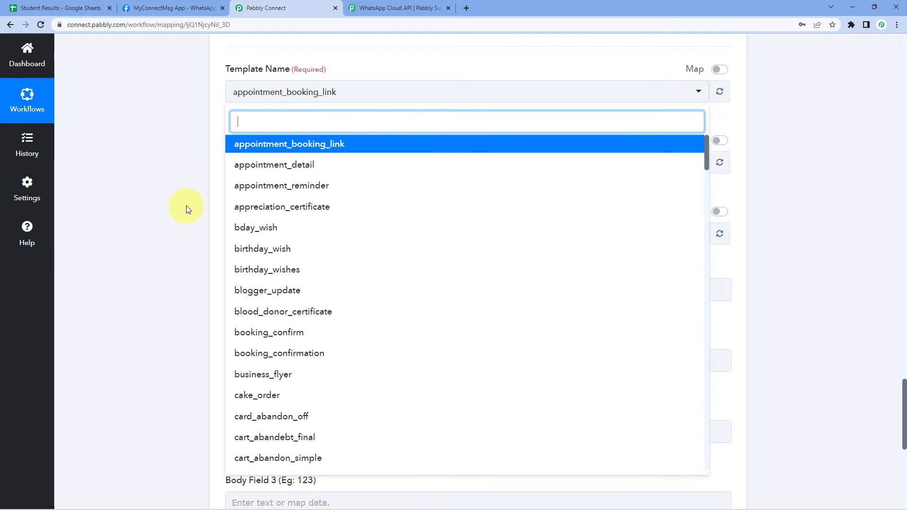
# - Switch to Meta for Developers, open the message templates in WhatsApp Manager and browse the template list
pyautogui.click(156, 8)
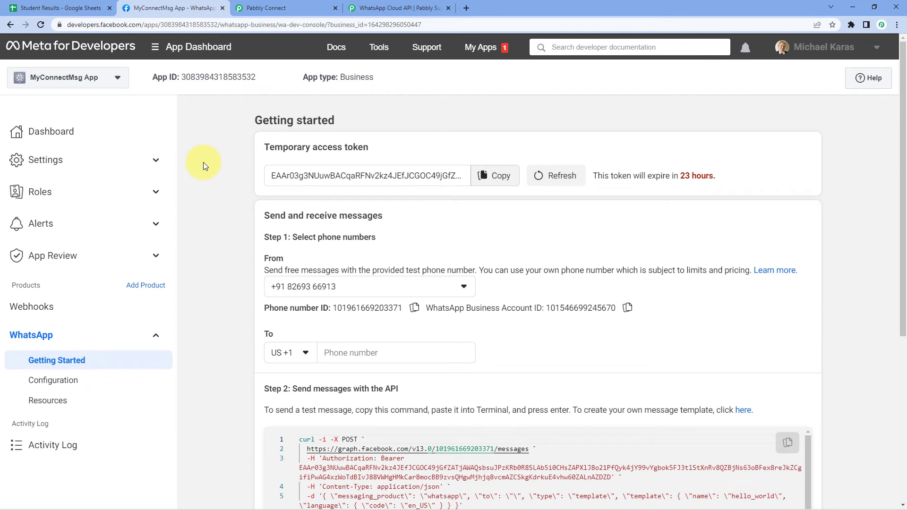
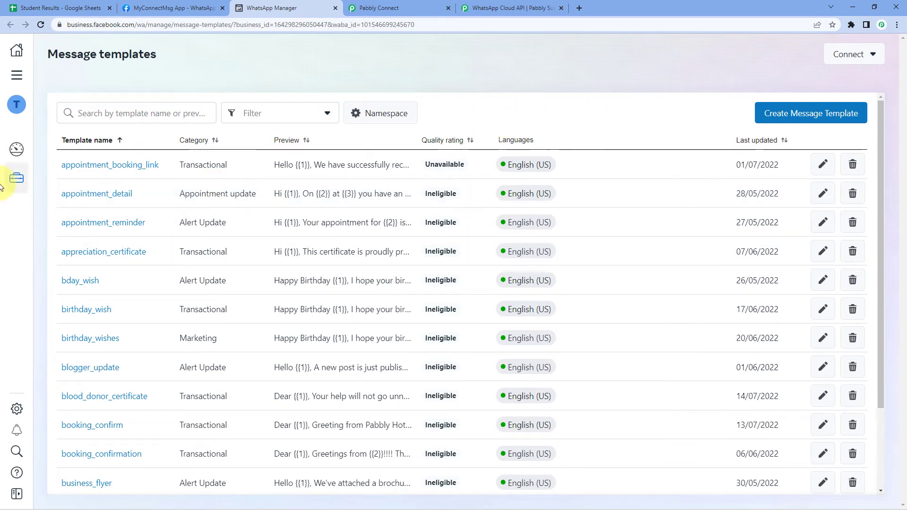
pyautogui.scroll(-1, 406, 120)
pyautogui.scroll(-4, 406, 120)
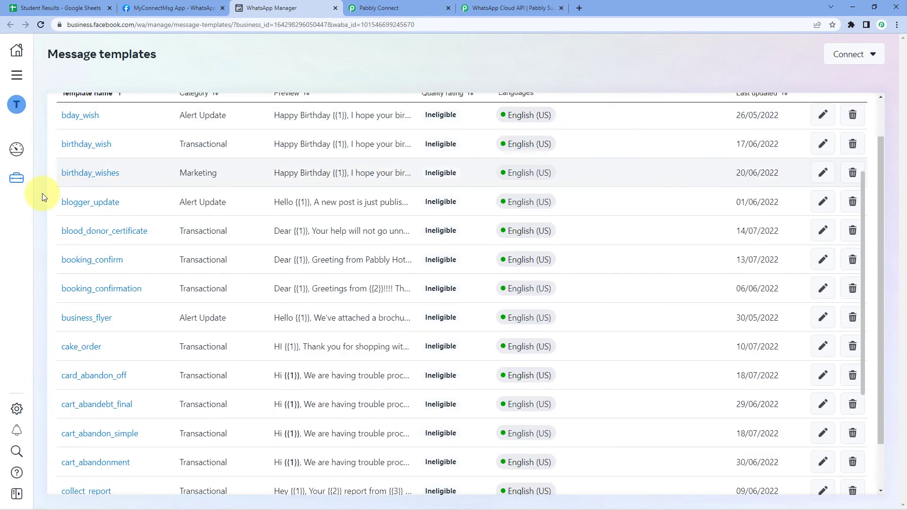
pyautogui.moveTo(529, 185)
pyautogui.scroll(3, 621, 204)
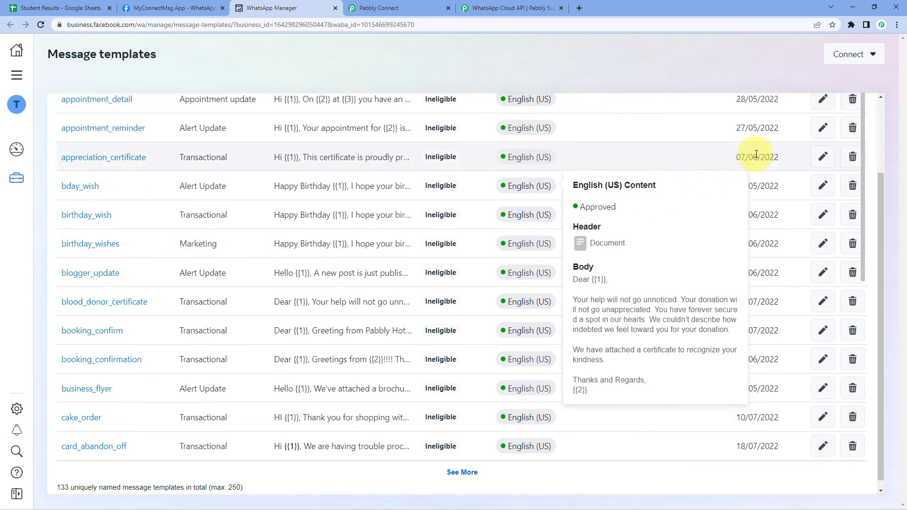
pyautogui.moveTo(880, 193); pyautogui.dragTo(884, 100)
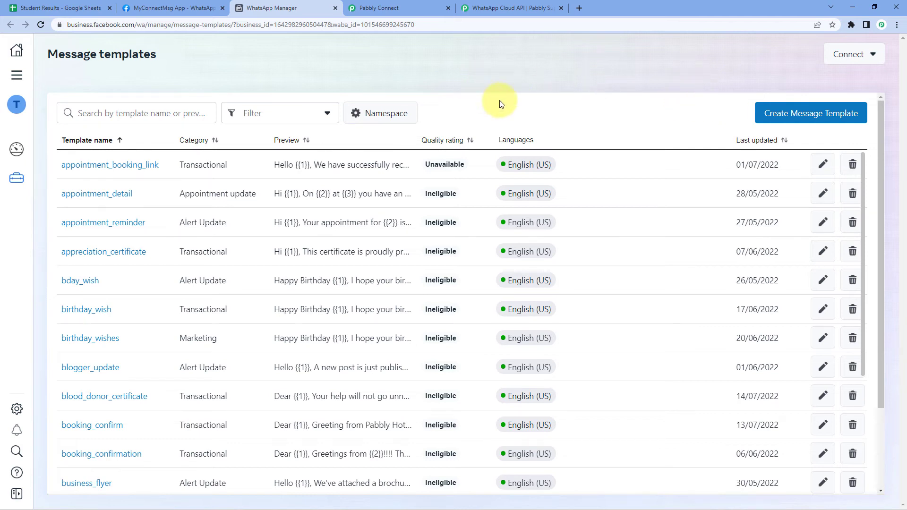
# - Search the message templates for "exam" and open the exam_result template
pyautogui.click(119, 113)
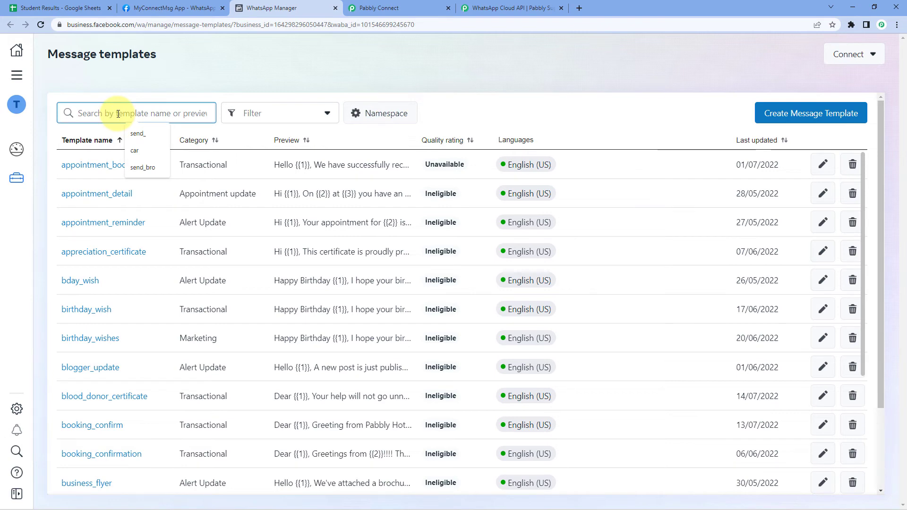
pyautogui.write('ex')
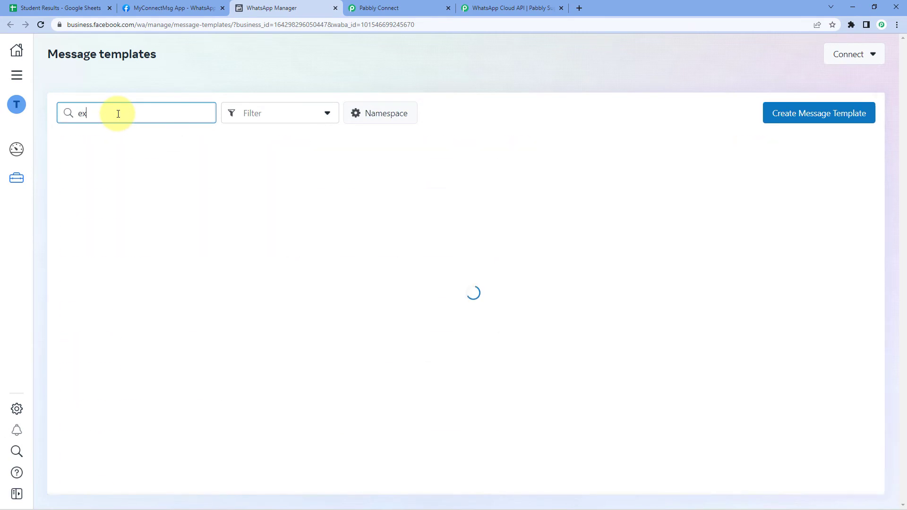
pyautogui.write('am')
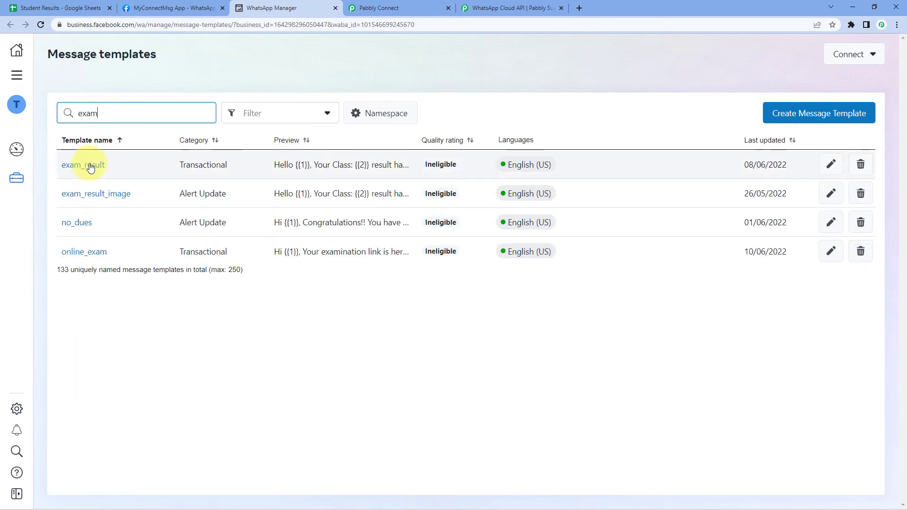
pyautogui.click(91, 167)
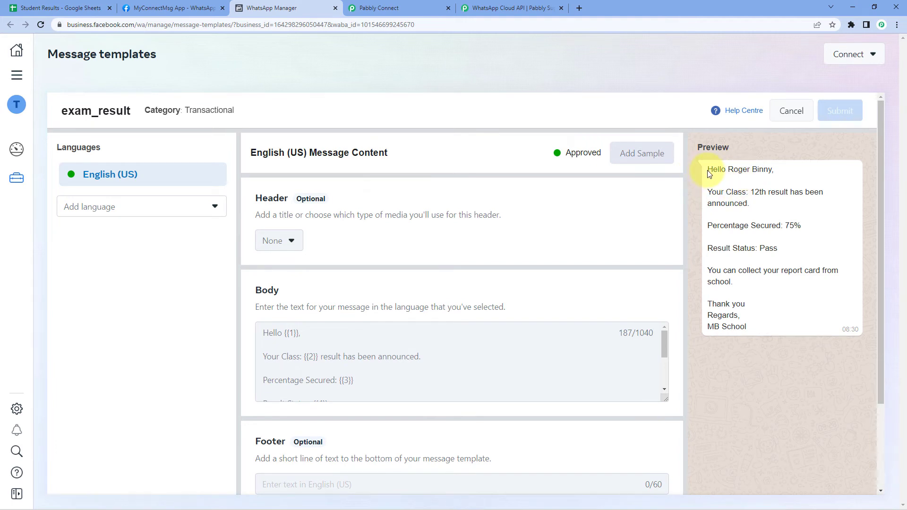
# - Examine the exam_result template's body, comparing the variables {{1}} to {{4}} with the sample values in the preview
pyautogui.moveTo(708, 171); pyautogui.dragTo(772, 170)
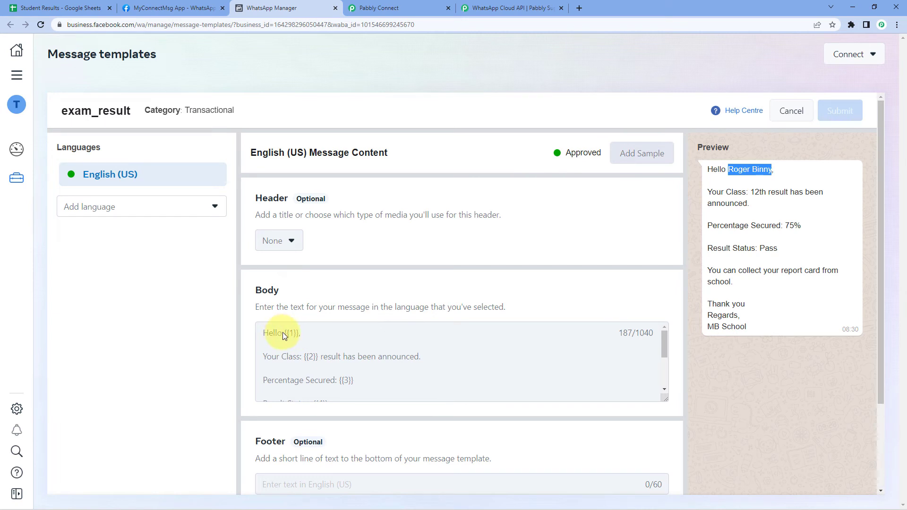
pyautogui.moveTo(285, 333); pyautogui.dragTo(293, 336)
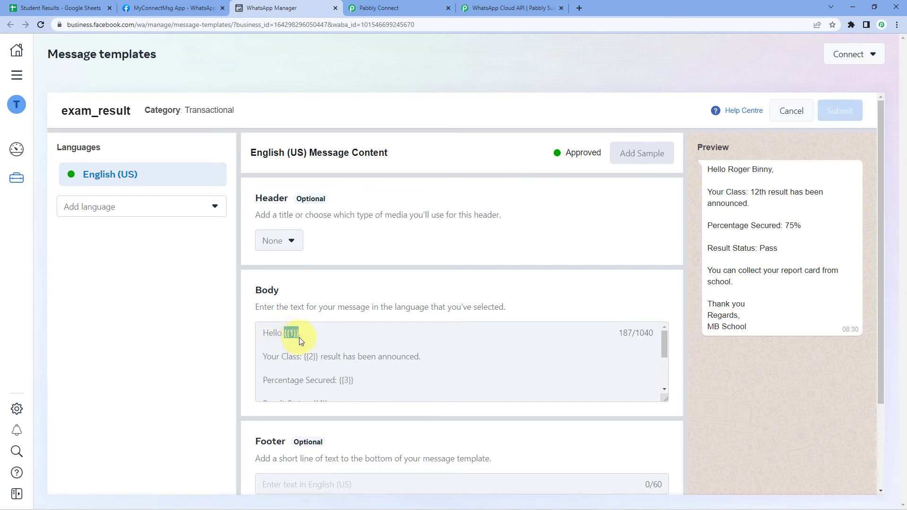
pyautogui.click(315, 336)
pyautogui.scroll(-1, 297, 342)
pyautogui.scroll(1, 277, 365)
pyautogui.click(304, 357)
pyautogui.scroll(-2, 344, 339)
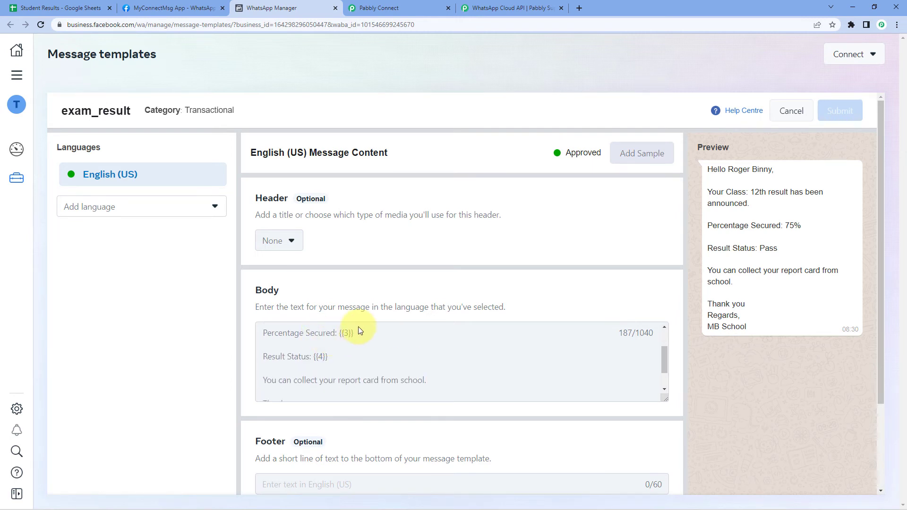
pyautogui.moveTo(357, 333); pyautogui.dragTo(339, 345)
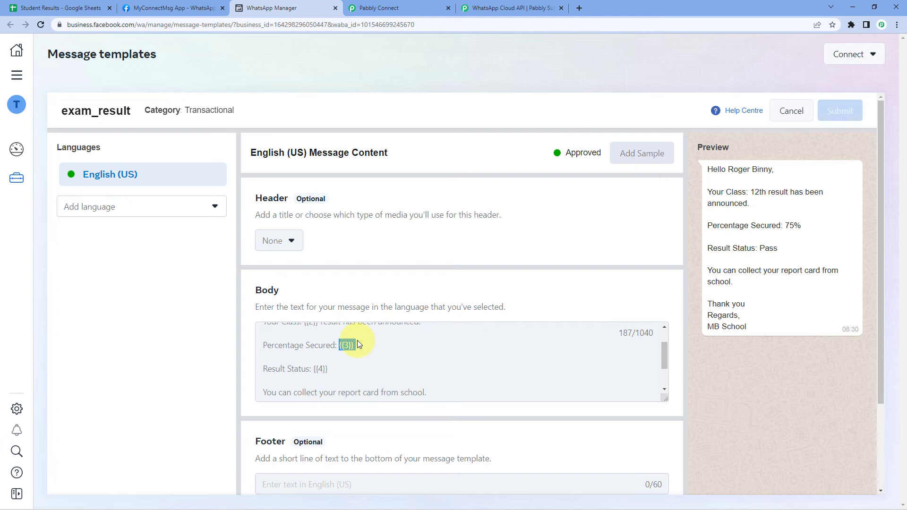
pyautogui.scroll(-2, 349, 330)
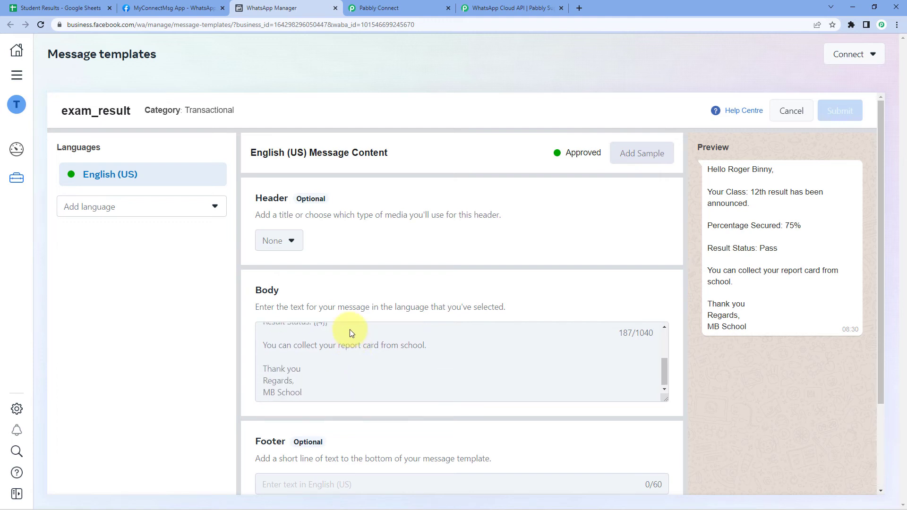
pyautogui.scroll(2, 332, 359)
pyautogui.click(320, 370)
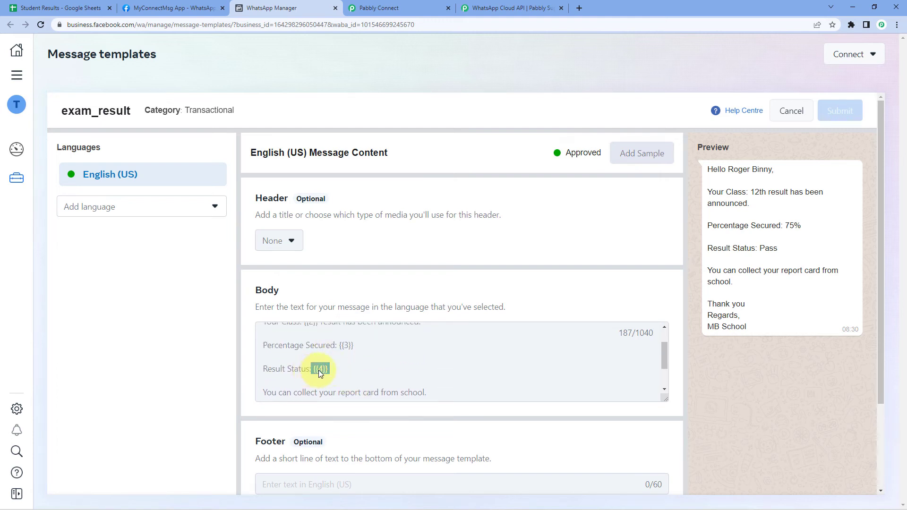
pyautogui.scroll(-2, 345, 359)
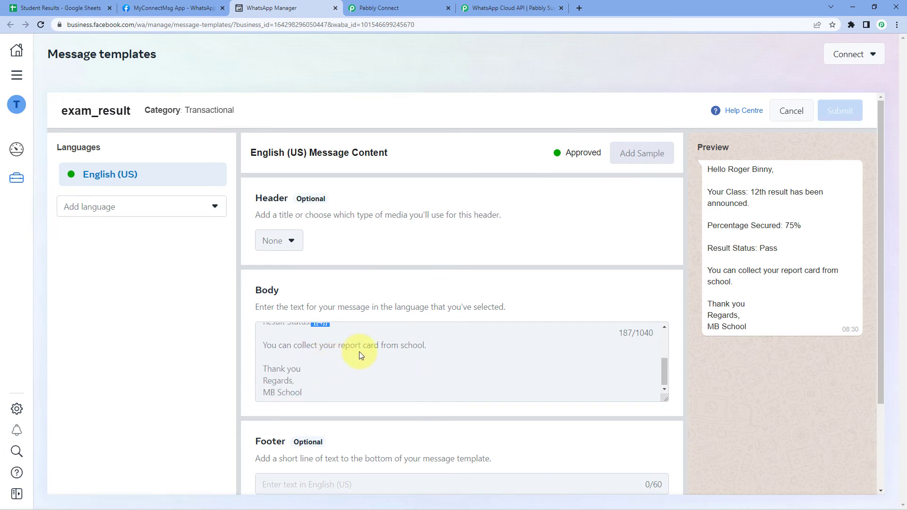
pyautogui.scroll(3, 368, 361)
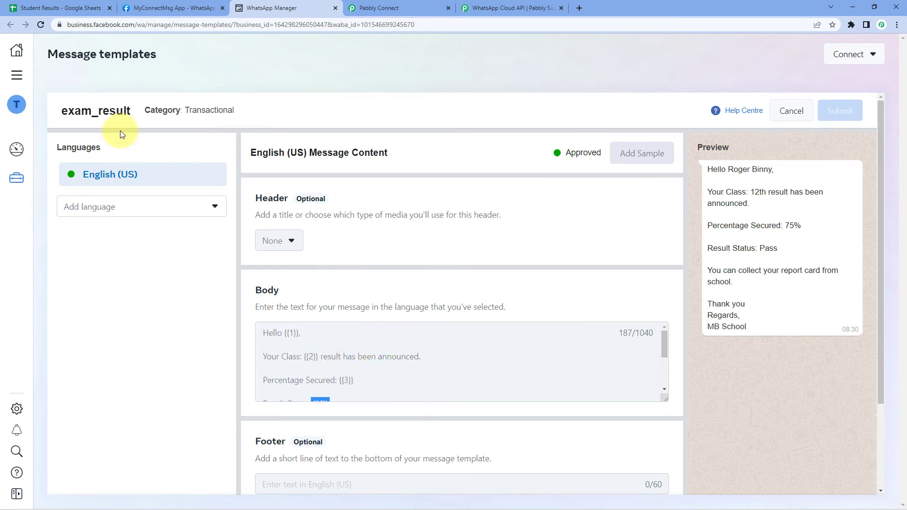
# - Return to Pabbly Connect and set the Template Name to exam_result
pyautogui.click(410, 7)
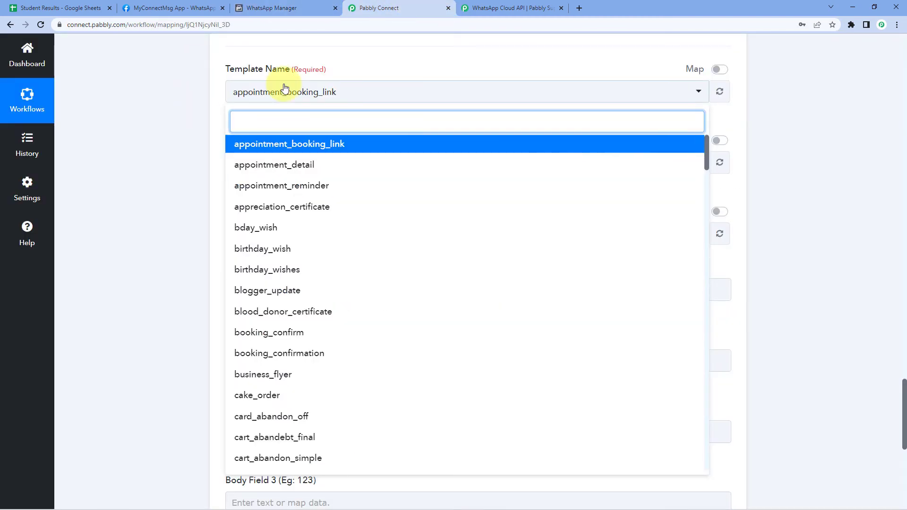
pyautogui.write('Exam')
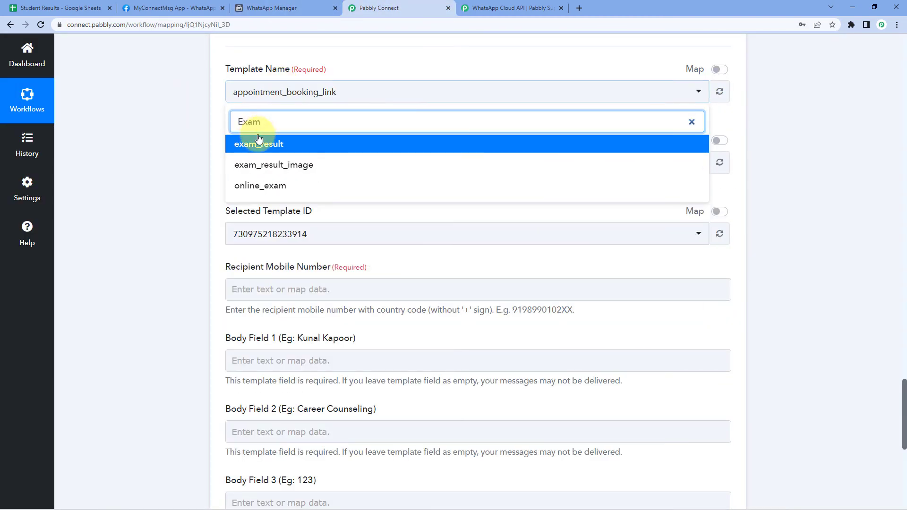
pyautogui.click(269, 144)
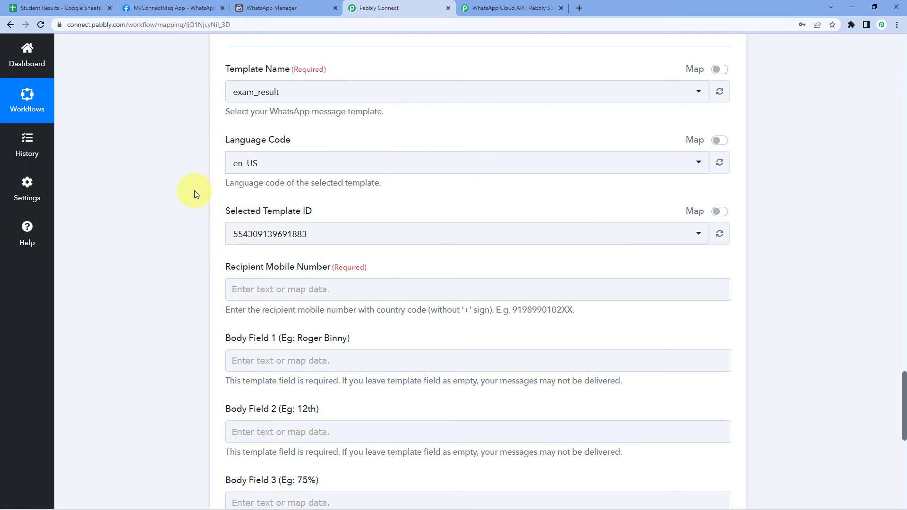
# - Check the Mobile No. column in the Student Results spreadsheet and return to Pabbly Connect
pyautogui.scroll(-2, 191, 194)
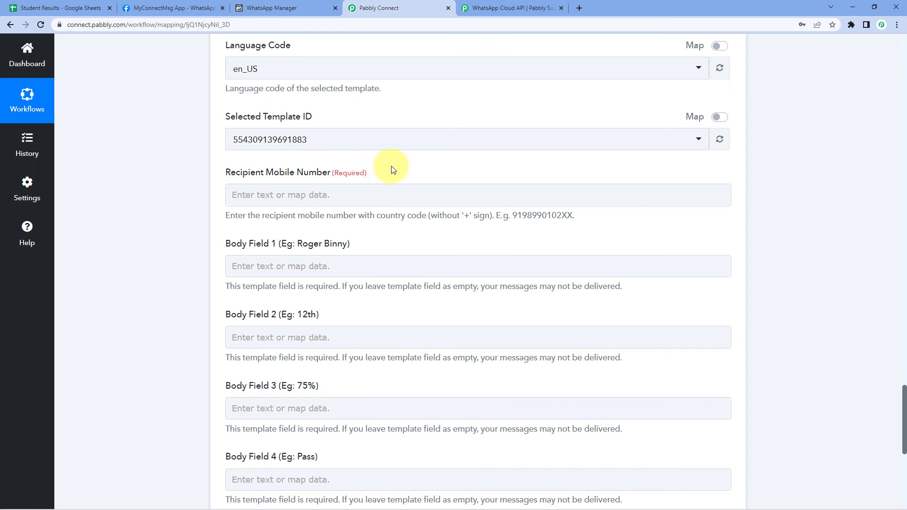
pyautogui.click(50, 4)
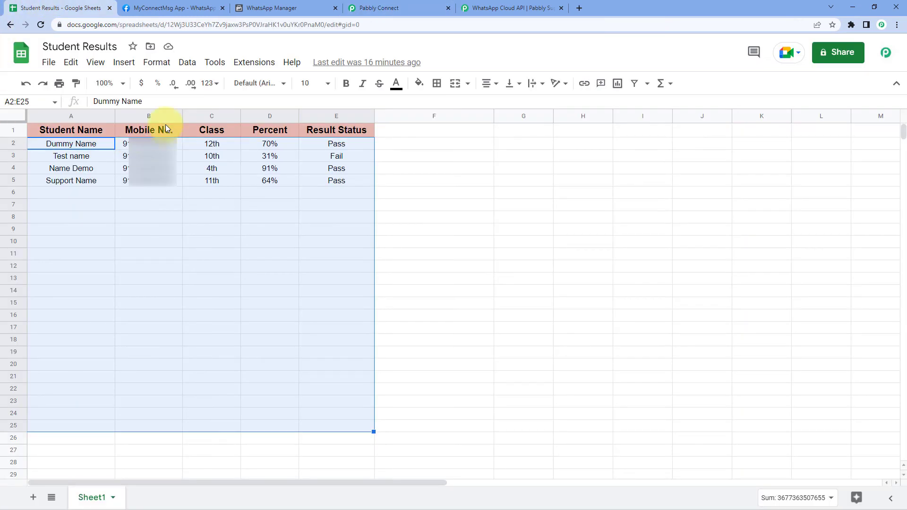
pyautogui.click(114, 192)
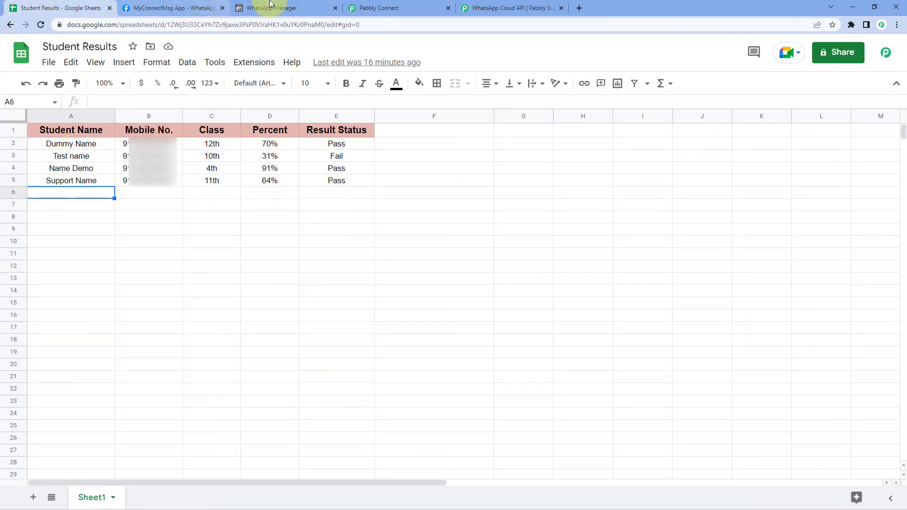
pyautogui.click(382, 6)
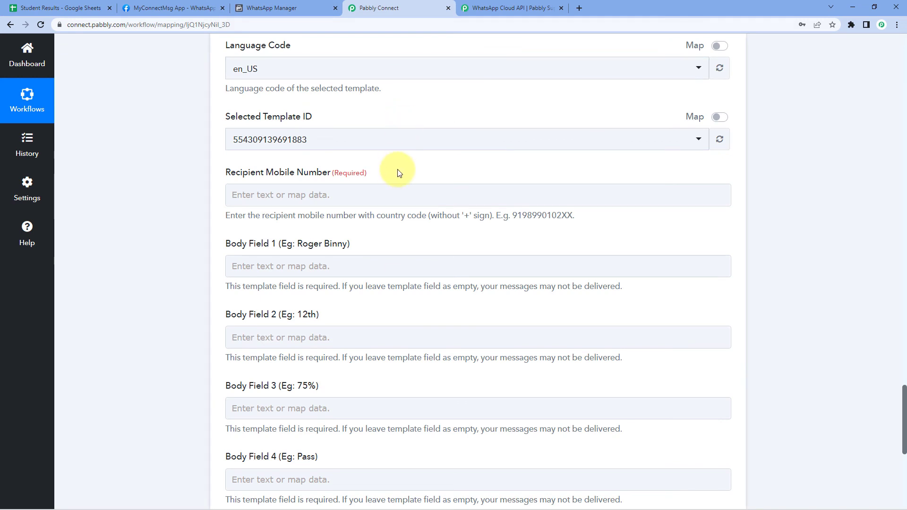
# - Check the Mobile No. value in the Iterator step's response above the WhatsApp action
pyautogui.scroll(10, 397, 169)
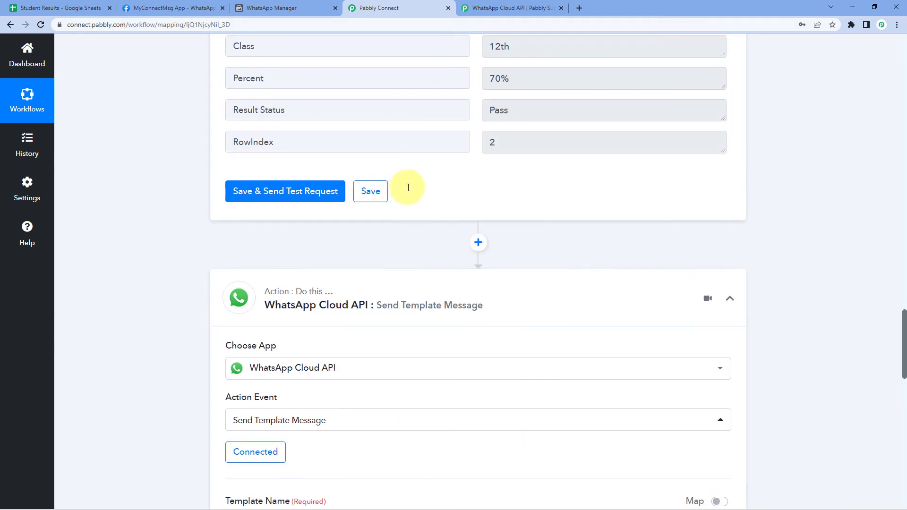
pyautogui.moveTo(576, 100); pyautogui.dragTo(464, 100)
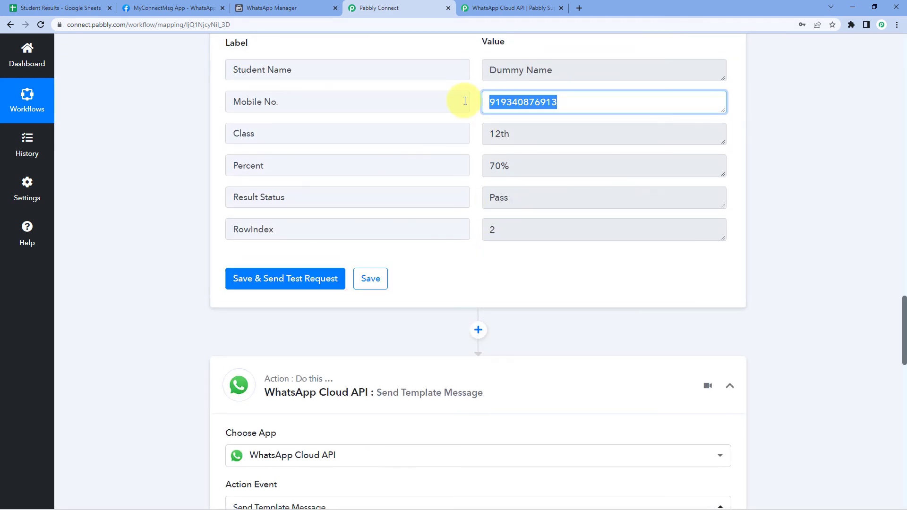
pyautogui.scroll(-12, 145, 214)
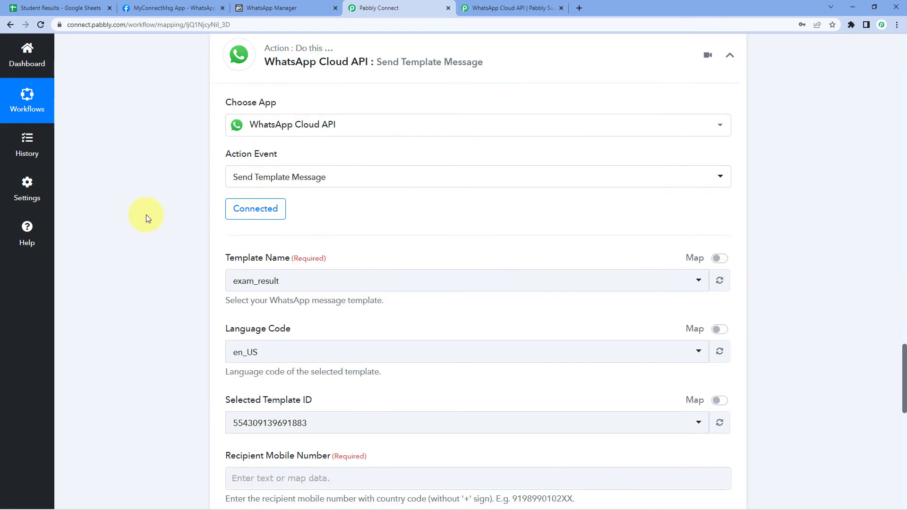
# - Map the Recipient Mobile Number to Mobile No. from the Iterator by Pabbly step and check the required number format
pyautogui.scroll(-3, 146, 214)
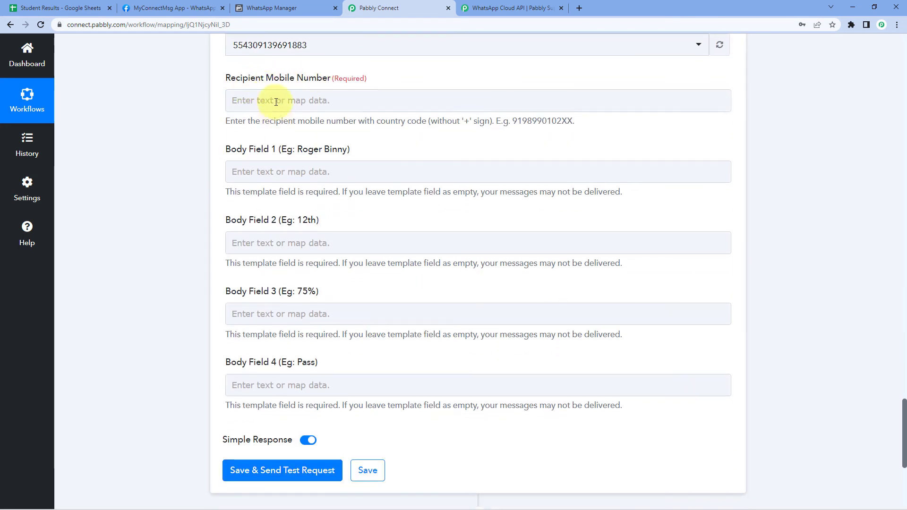
pyautogui.click(230, 100)
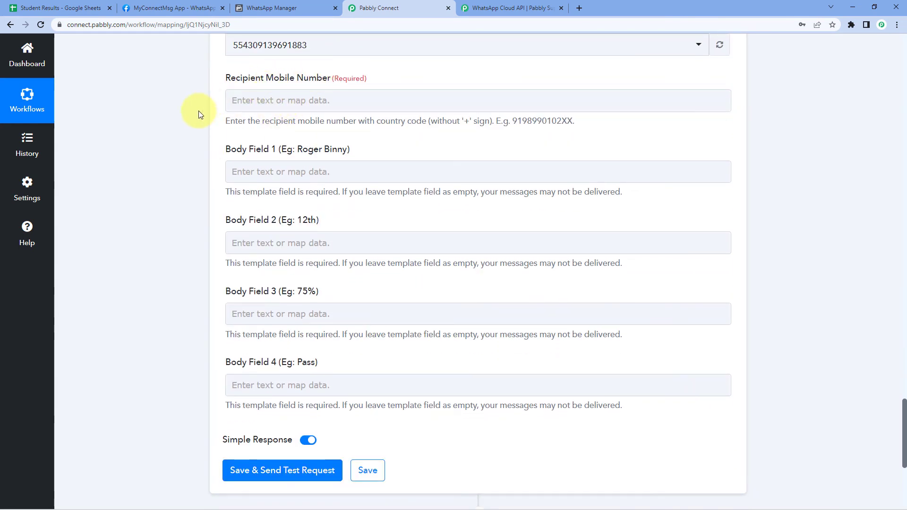
pyautogui.click(262, 99)
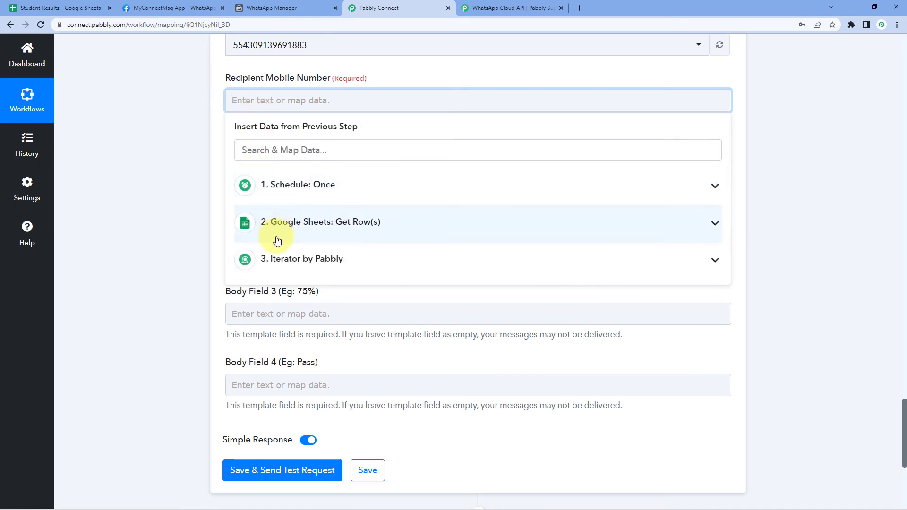
pyautogui.click(293, 261)
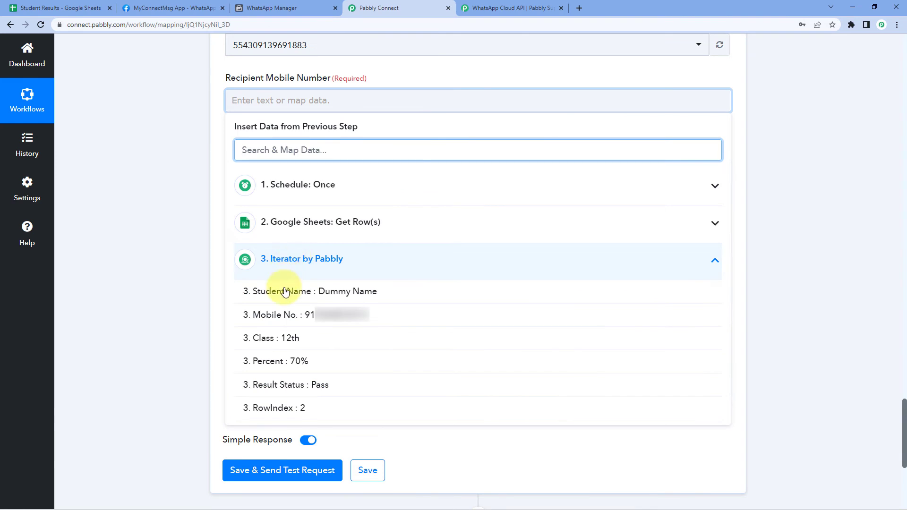
pyautogui.click(280, 316)
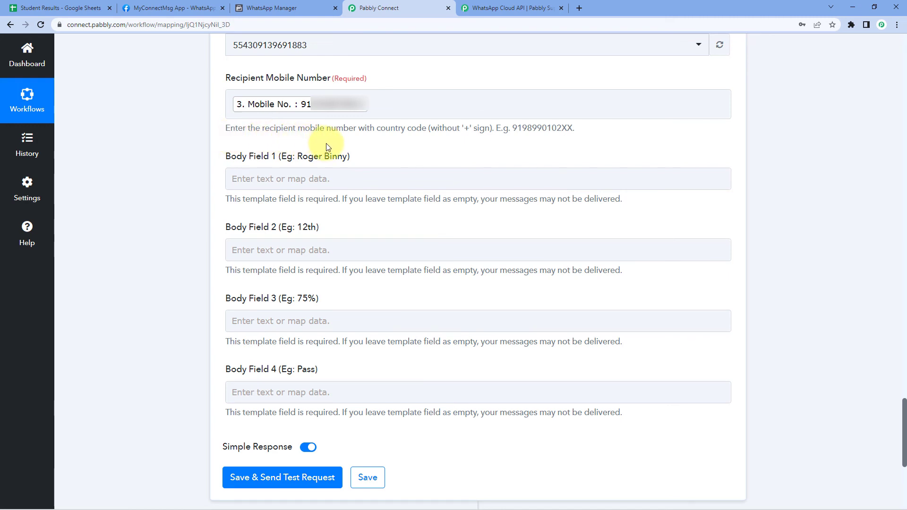
pyautogui.doubleClick(467, 129)
pyautogui.click(513, 128)
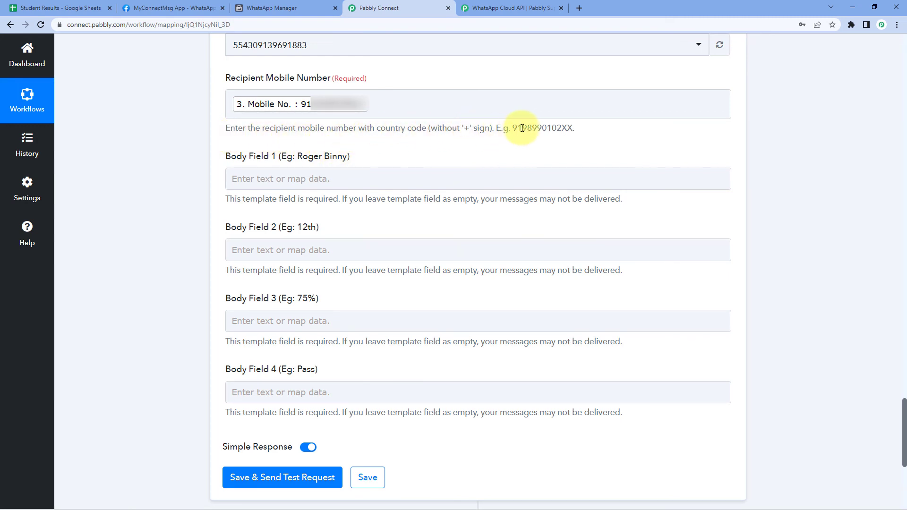
# - Check the no-plus-sign rule under Recipient Mobile Number and the four body fields below it
pyautogui.doubleClick(468, 129)
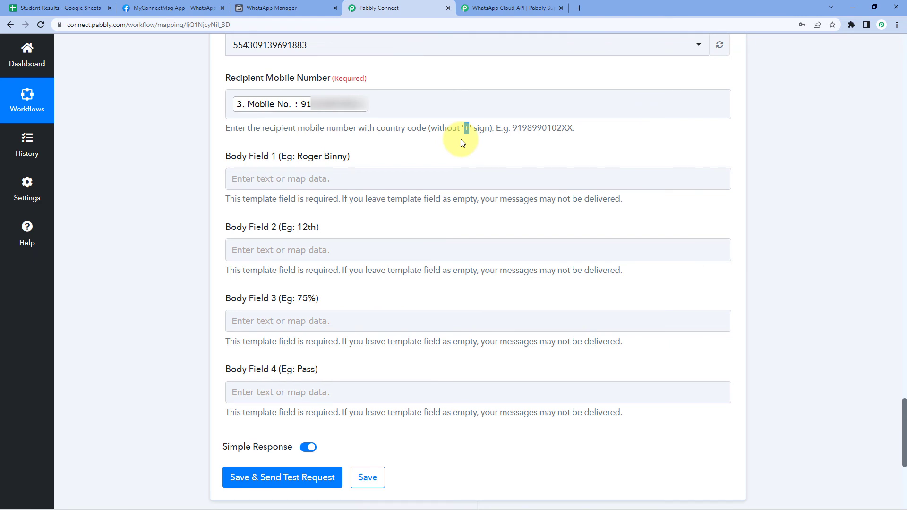
pyautogui.click(462, 143)
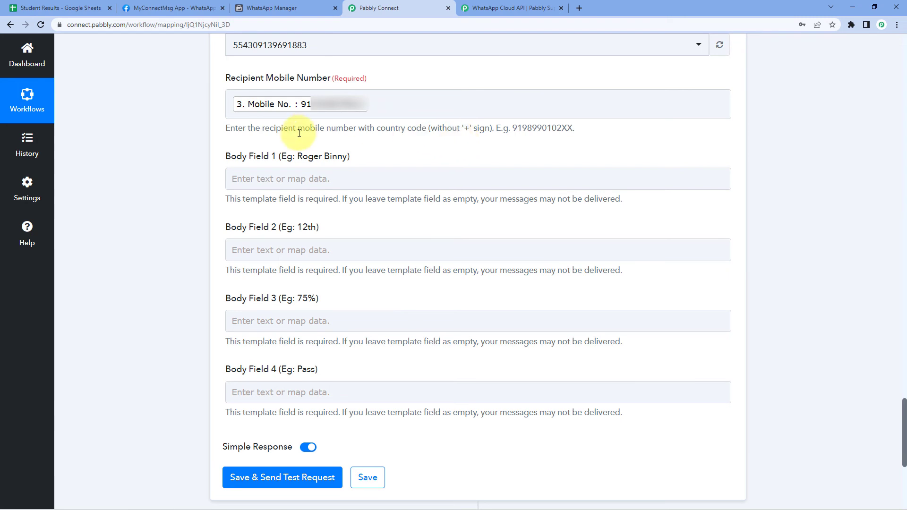
pyautogui.scroll(-2, 245, 137)
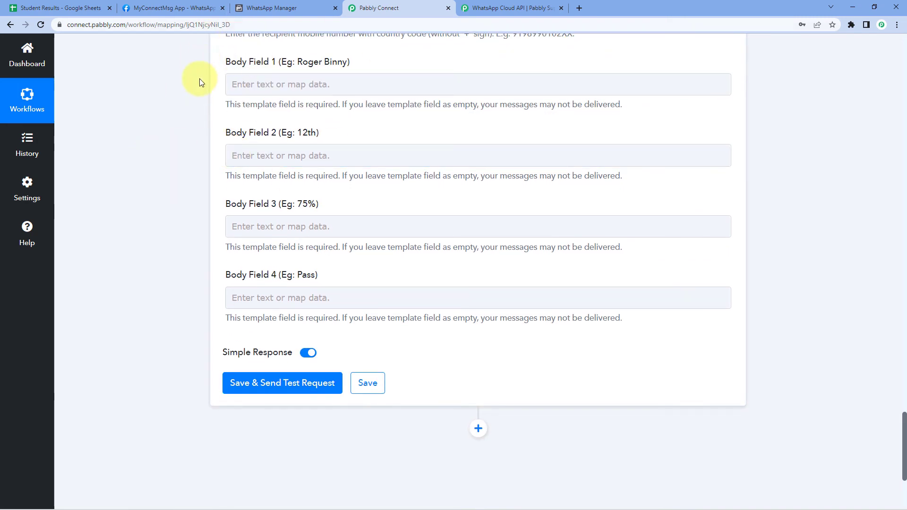
pyautogui.click(285, 137)
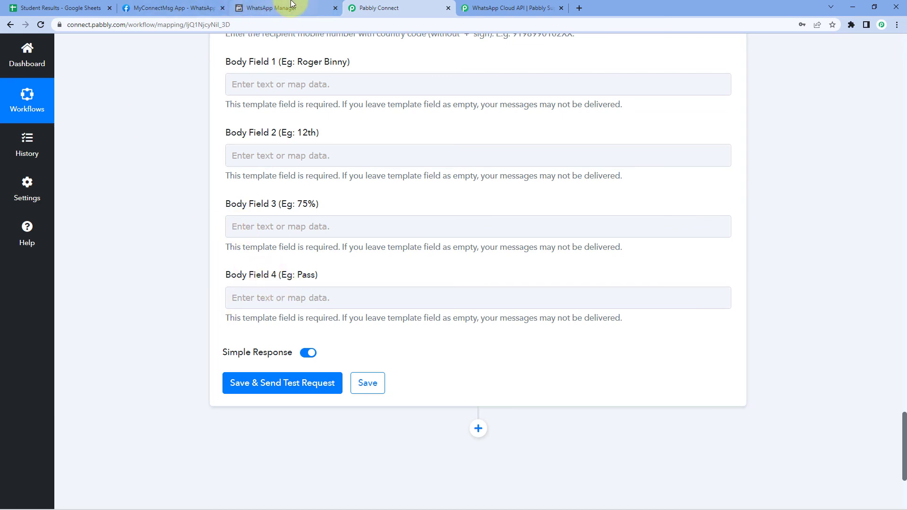
# - Check the {{1}} variable in the exam_result template in WhatsApp Manager against Body Field 1 in Pabbly Connect and the Student Results spreadsheet
pyautogui.click(260, 6)
pyautogui.scroll(1, 765, 225)
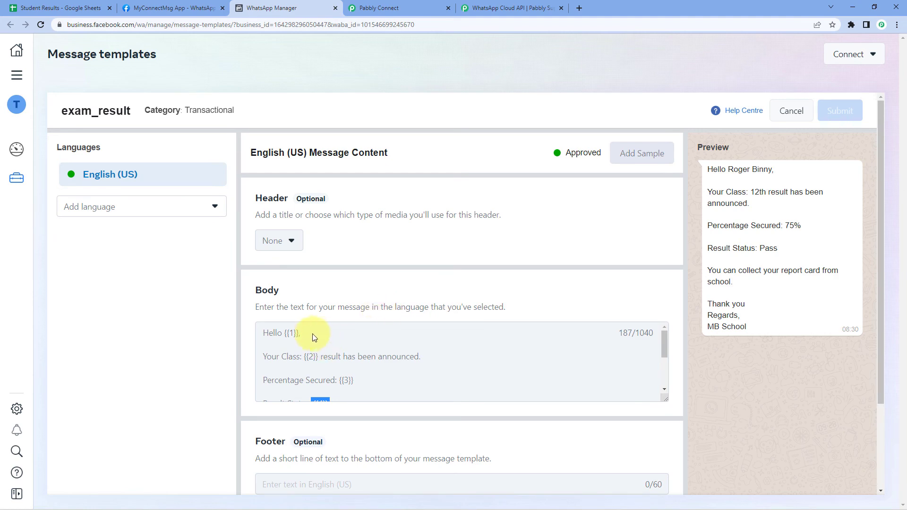
pyautogui.moveTo(301, 333); pyautogui.dragTo(286, 333)
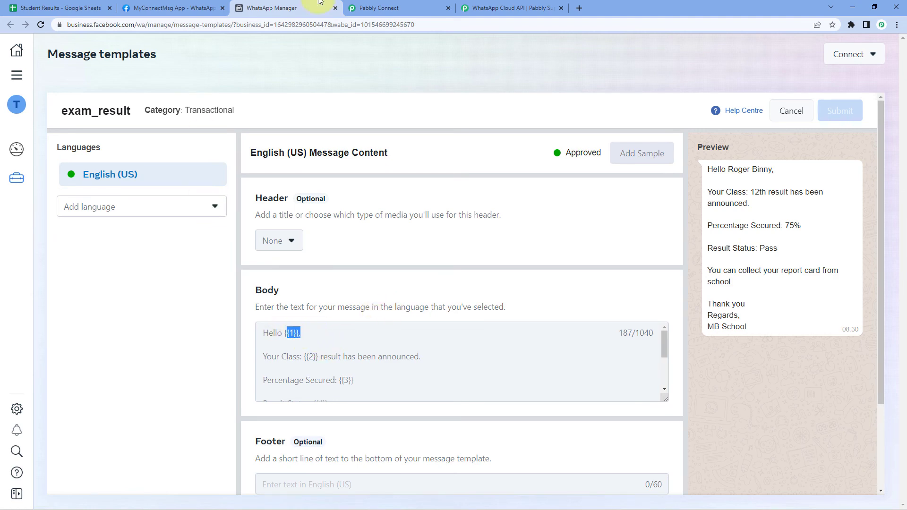
pyautogui.click(378, 7)
pyautogui.click(280, 83)
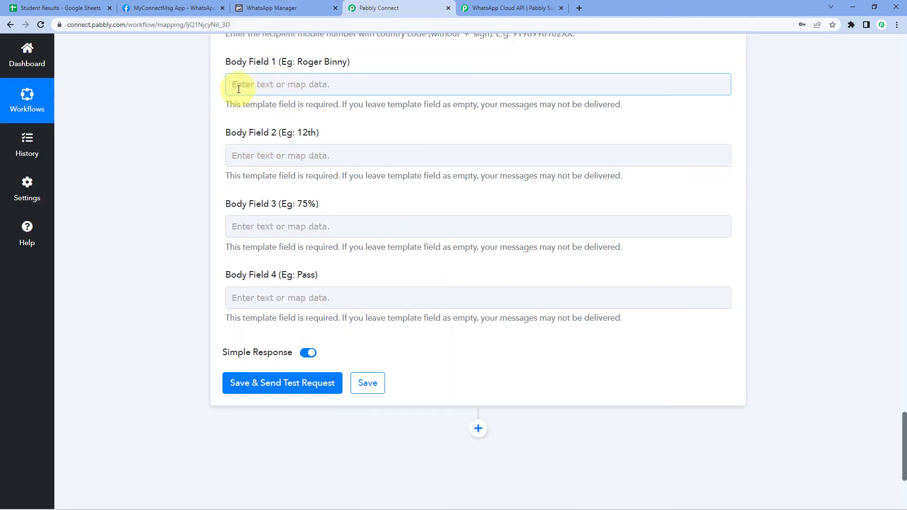
pyautogui.click(50, 7)
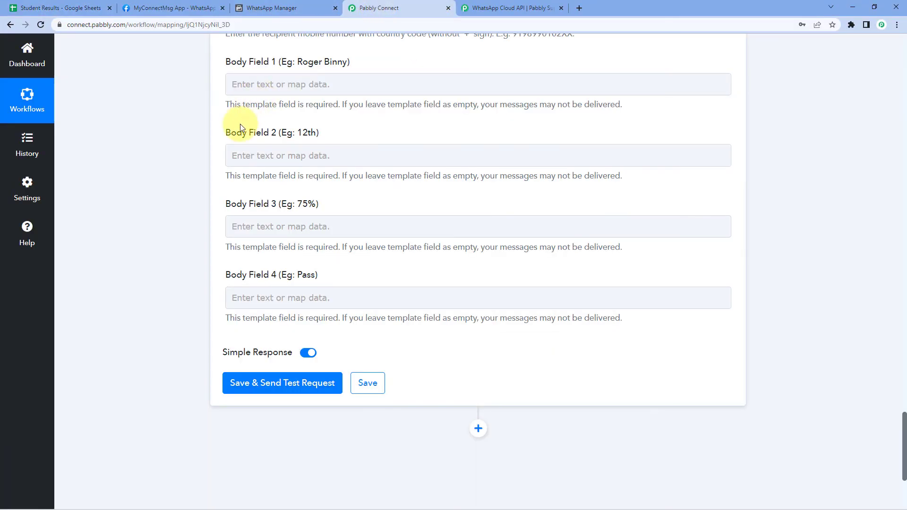
# - Map Body Field 1 to Student Name from the Iterator by Pabbly step
pyautogui.click(258, 84)
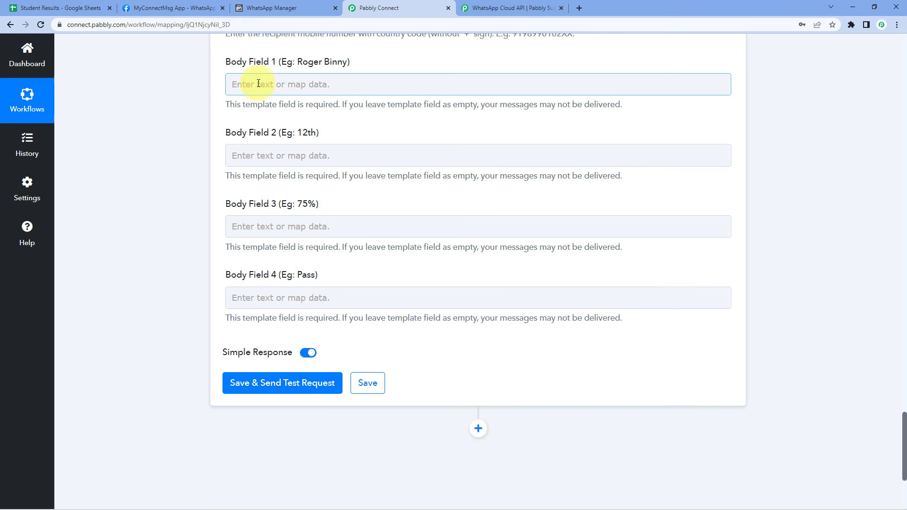
pyautogui.click(258, 84)
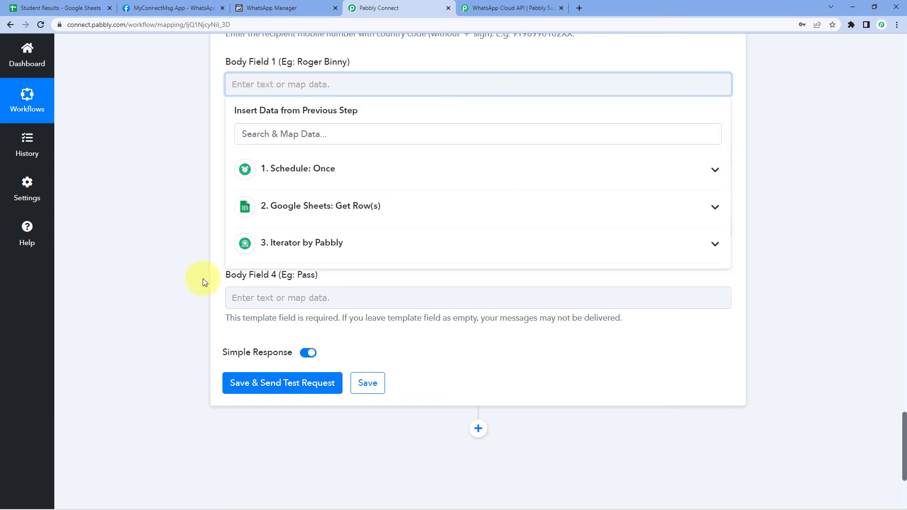
pyautogui.click(347, 244)
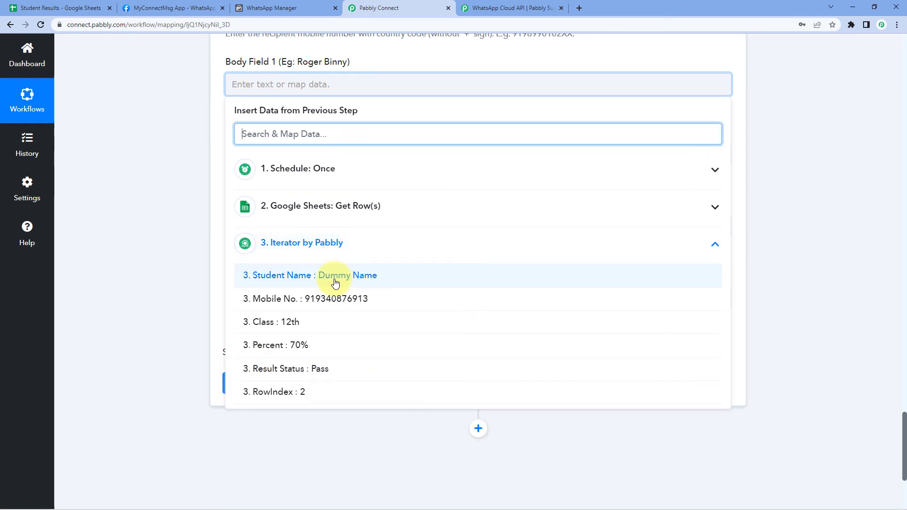
pyautogui.click(335, 275)
pyautogui.click(186, 194)
# - Check the exam_result template variables in WhatsApp Manager, and map Body Field 2 in Pabbly Connect to Class from the Iterator by Pabbly step
pyautogui.scroll(-1, 217, 142)
pyautogui.click(244, 113)
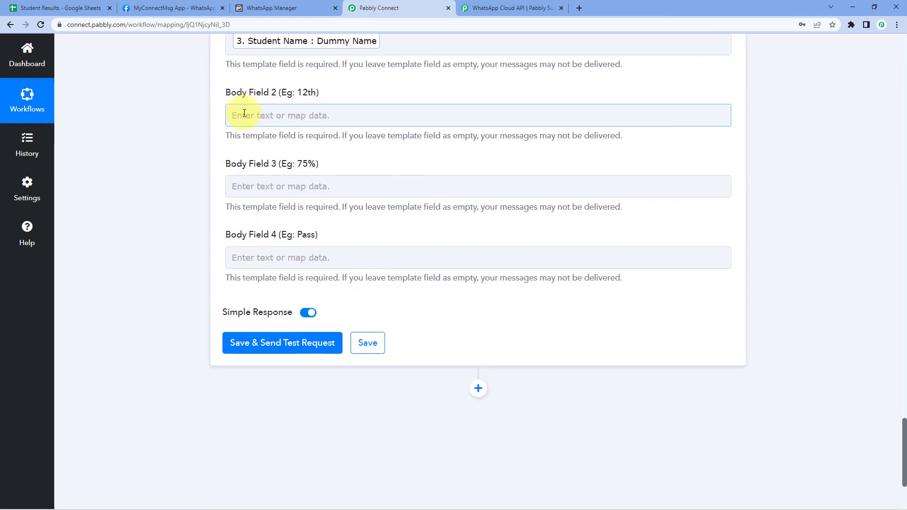
pyautogui.click(250, 8)
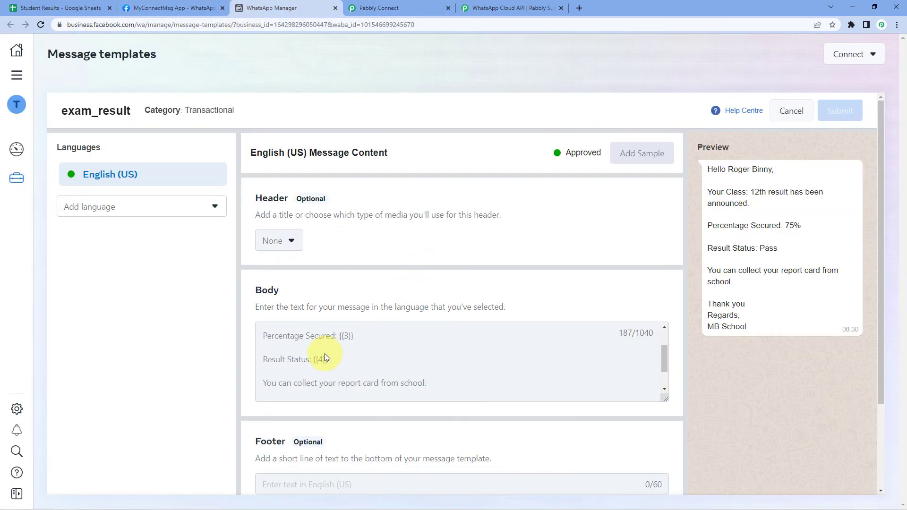
pyautogui.scroll(2, 325, 357)
pyautogui.click(378, 8)
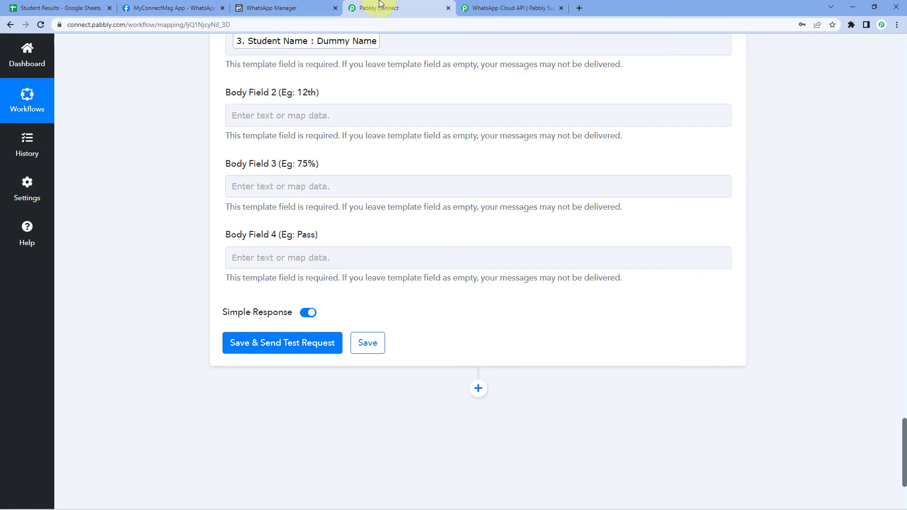
pyautogui.click(260, 115)
pyautogui.click(263, 273)
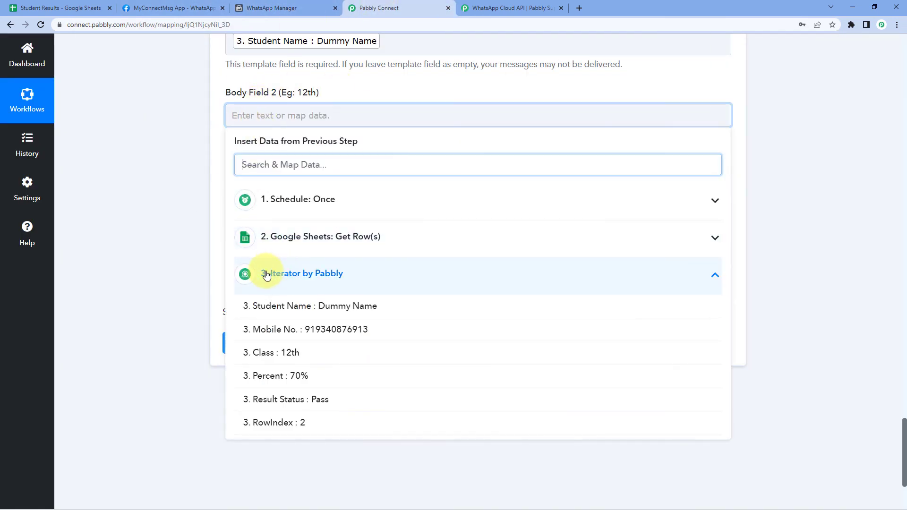
pyautogui.click(252, 350)
# - Map Body Field 3 to Percent from the Iterator by Pabbly step
pyautogui.scroll(-1, 228, 159)
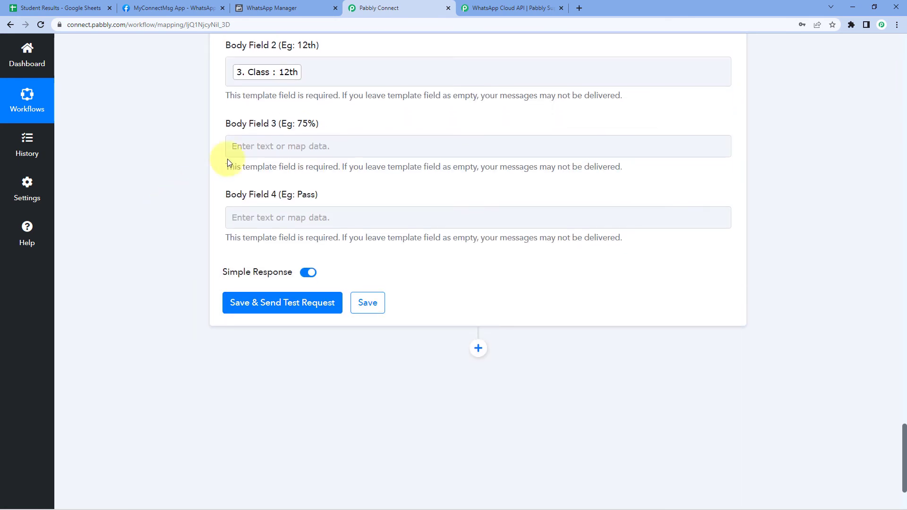
pyautogui.click(260, 146)
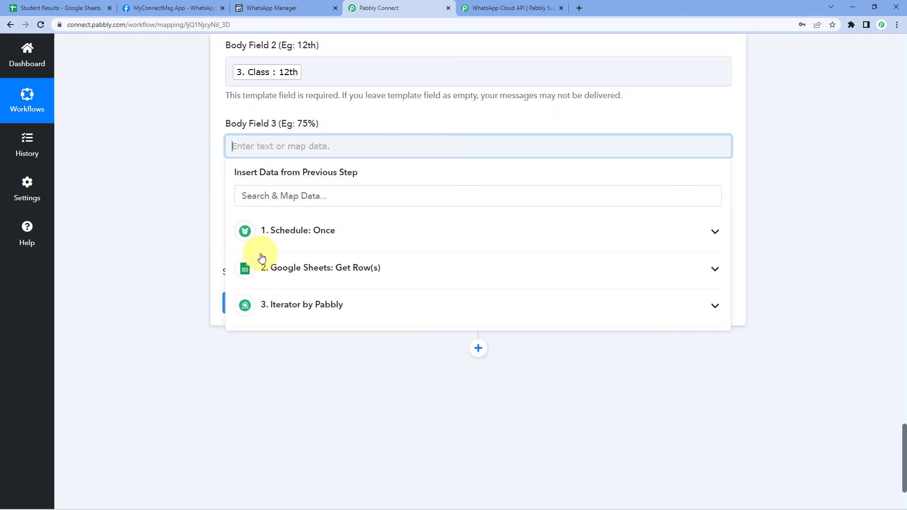
pyautogui.click(299, 305)
pyautogui.click(260, 407)
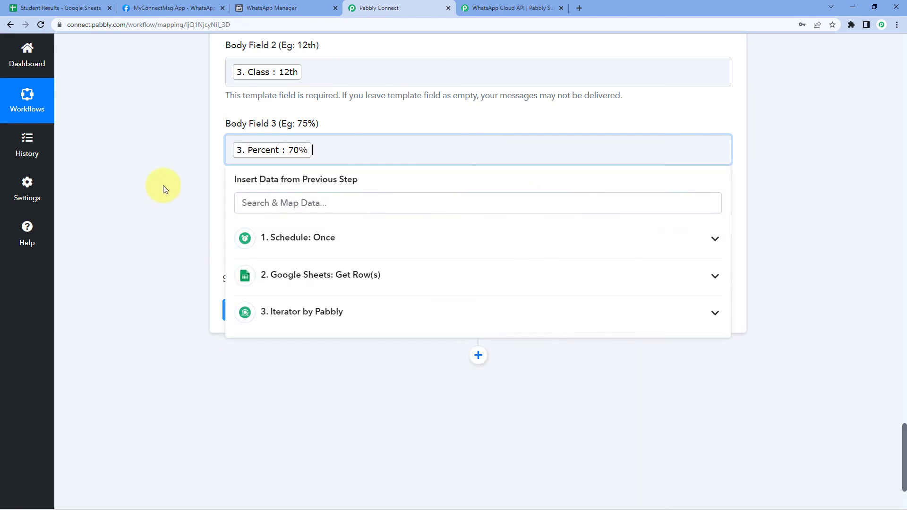
pyautogui.click(162, 188)
# - Map Body Field 4 to Result Status from the Iterator by Pabbly step
pyautogui.click(263, 234)
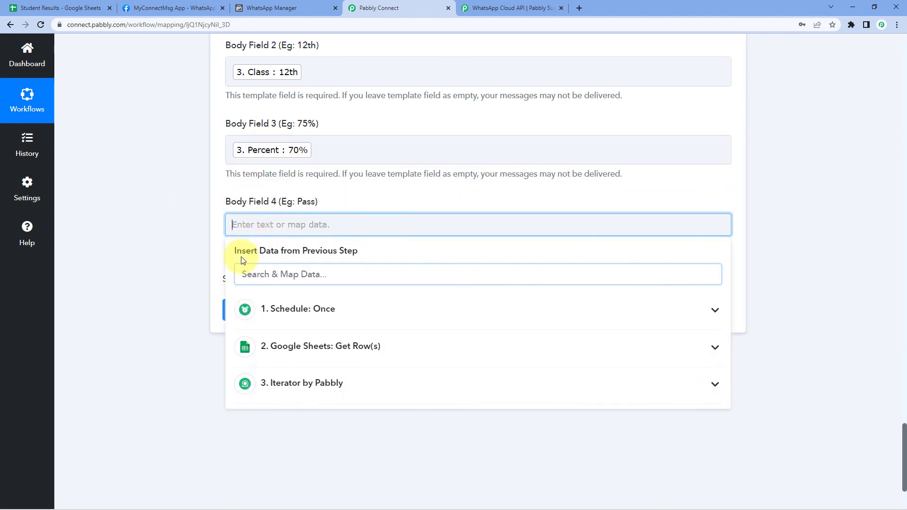
pyautogui.click(285, 384)
pyautogui.scroll(-2, 285, 488)
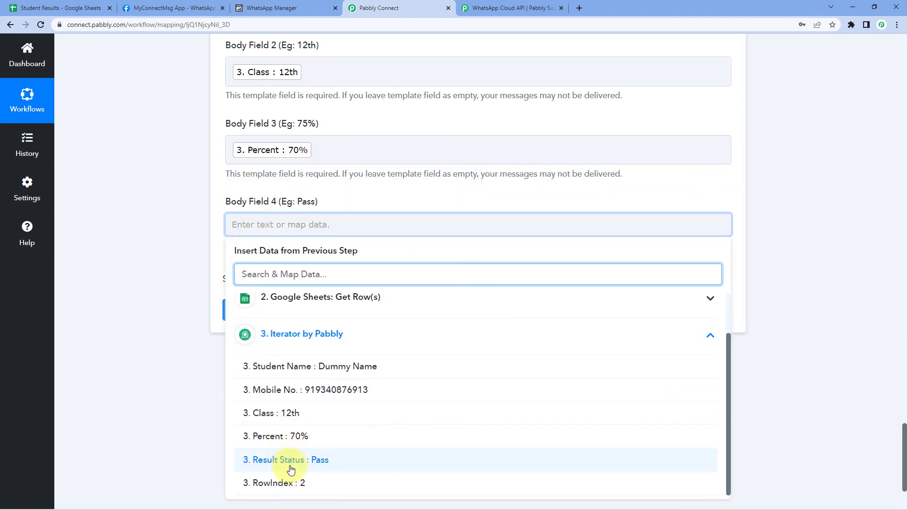
pyautogui.click(293, 462)
pyautogui.click(189, 219)
# - Save the WhatsApp action, send a test request, and check the contact numbers in the response
pyautogui.scroll(2, 185, 215)
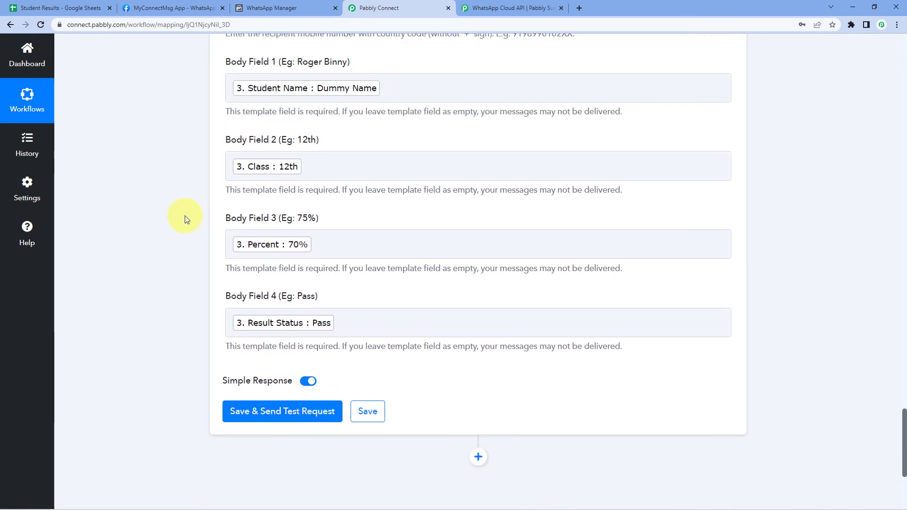
pyautogui.scroll(-4, 177, 220)
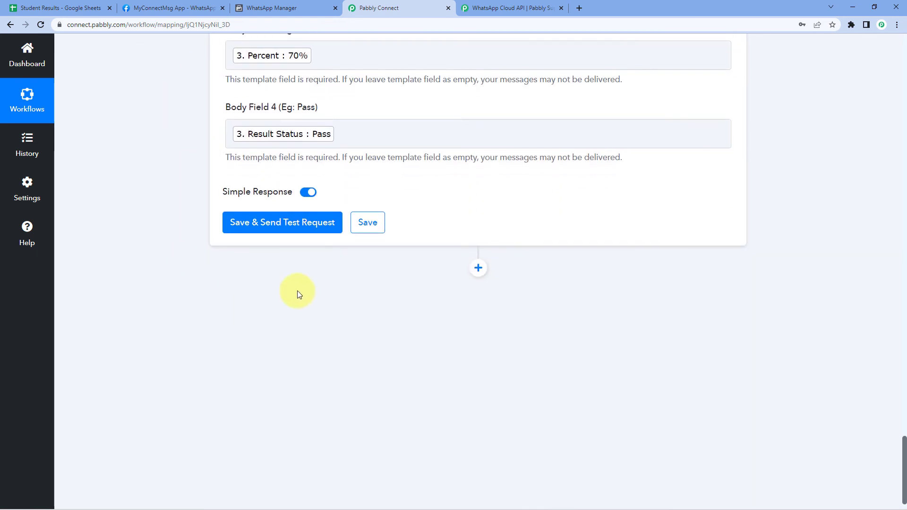
pyautogui.click(297, 223)
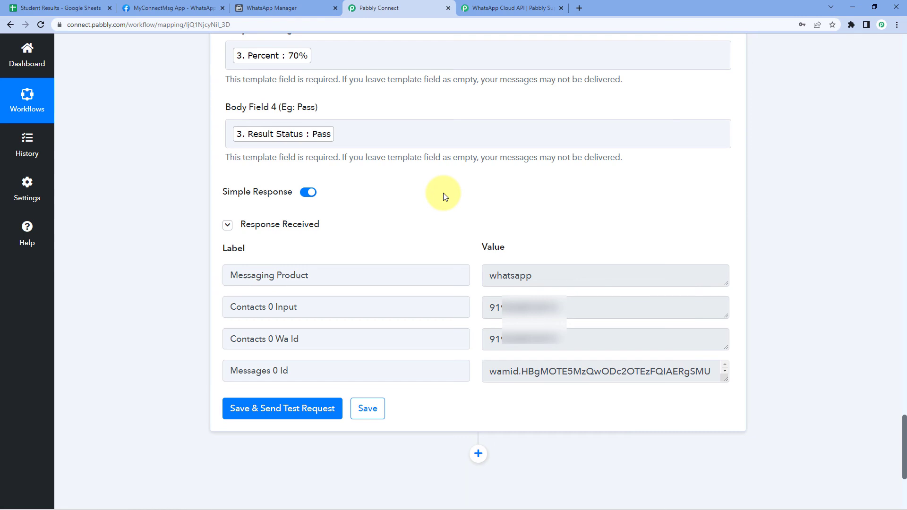
pyautogui.moveTo(579, 310); pyautogui.dragTo(449, 316)
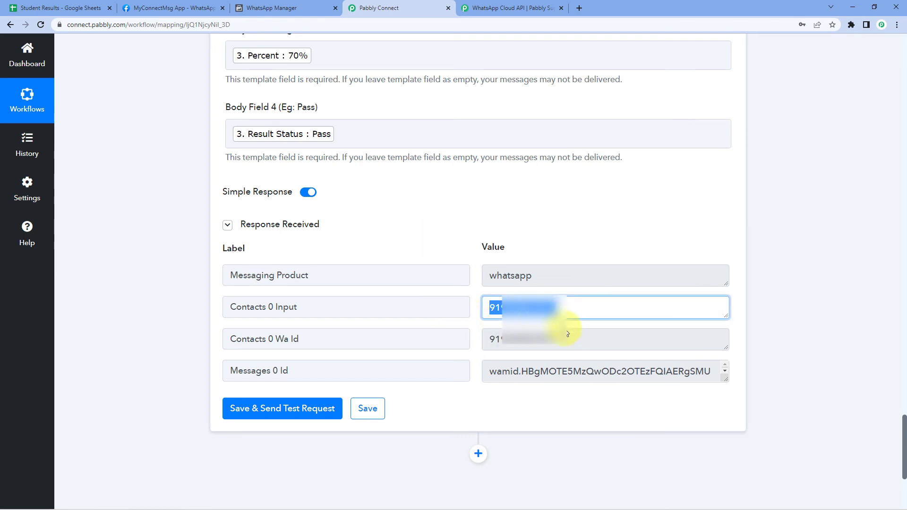
pyautogui.moveTo(567, 334); pyautogui.dragTo(496, 334)
pyautogui.click(456, 236)
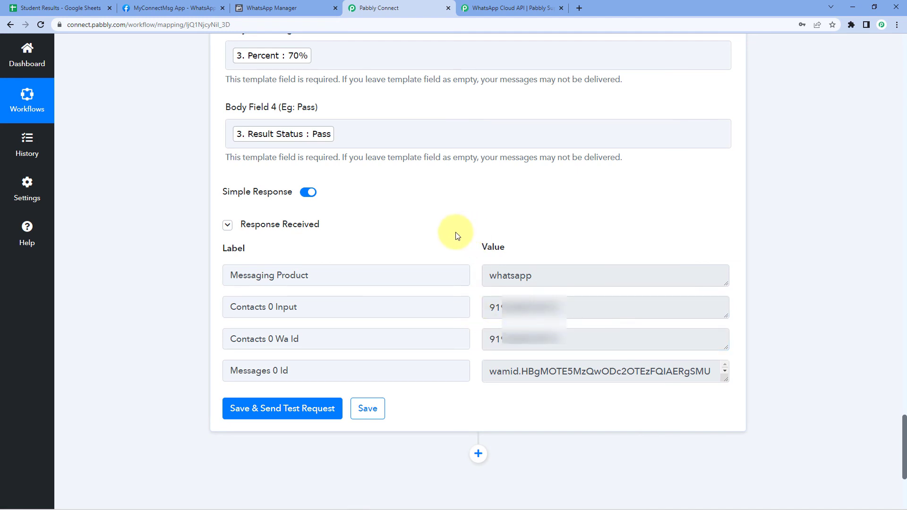
# - Switch to WhatsApp desktop, open the received result message and check its student name, percentage and result status
pyautogui.click(327, 499)
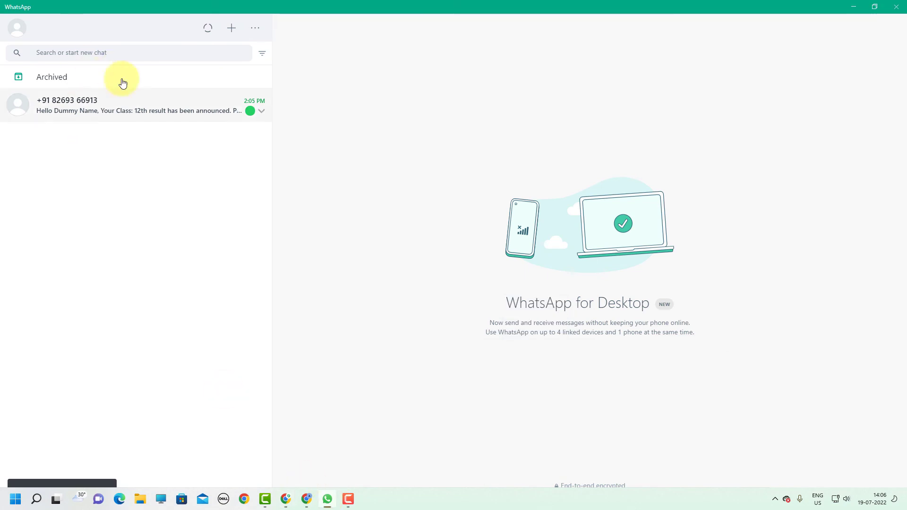
pyautogui.click(142, 101)
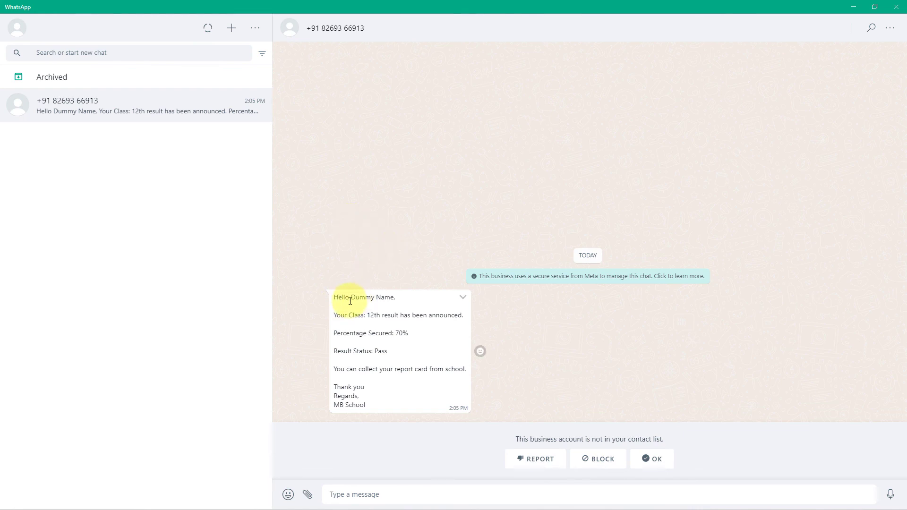
pyautogui.moveTo(349, 298); pyautogui.dragTo(398, 304)
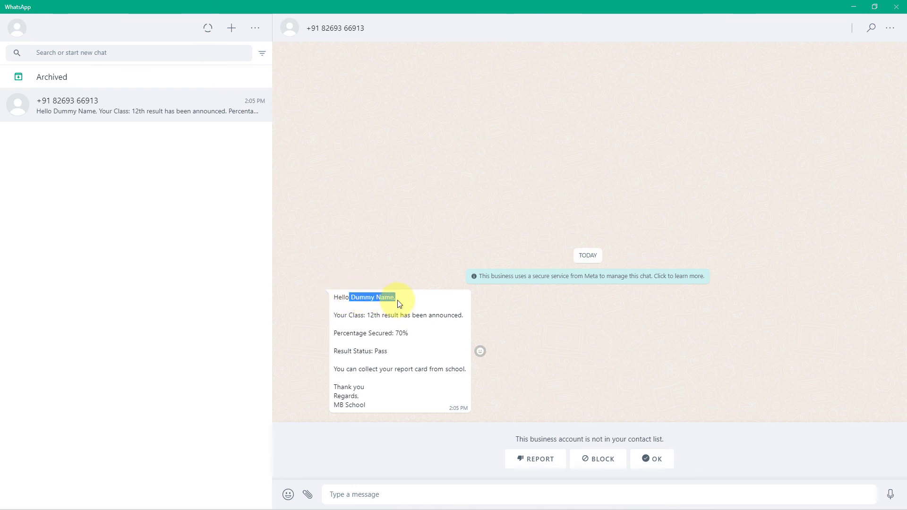
pyautogui.click(399, 270)
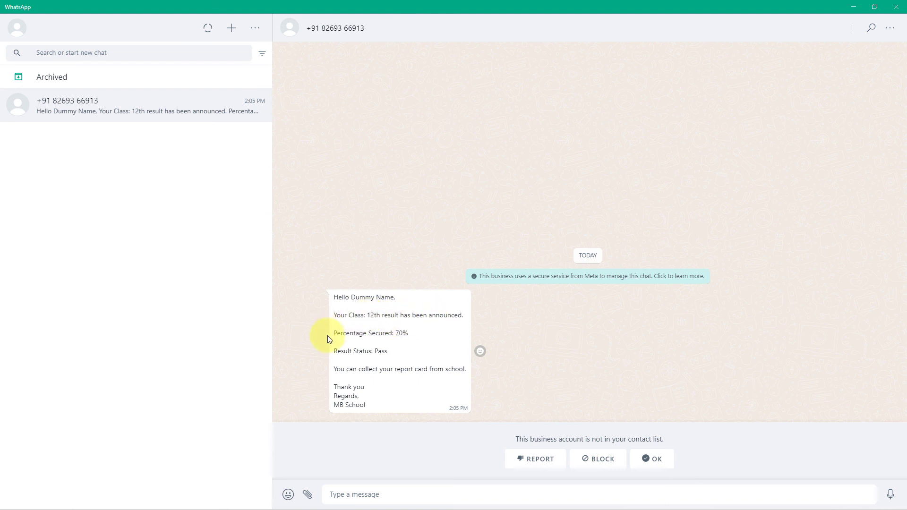
pyautogui.doubleClick(403, 331)
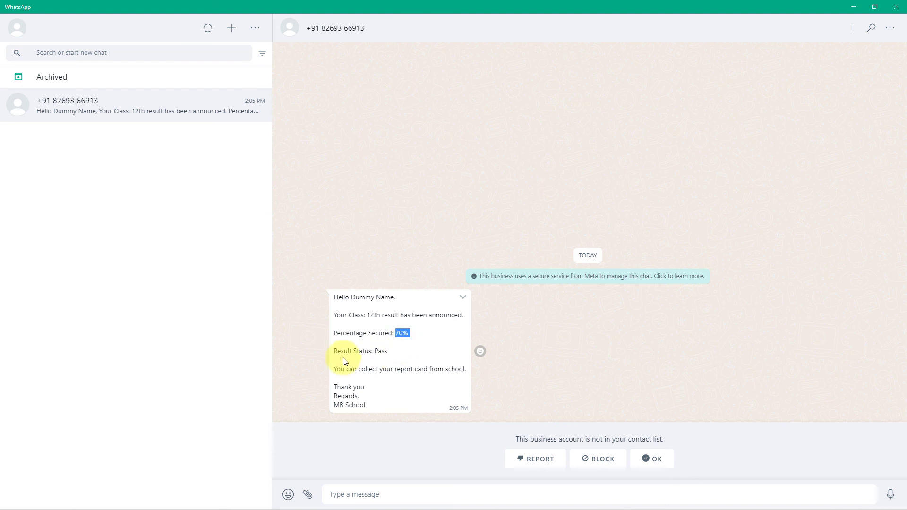
pyautogui.moveTo(401, 354); pyautogui.dragTo(375, 352)
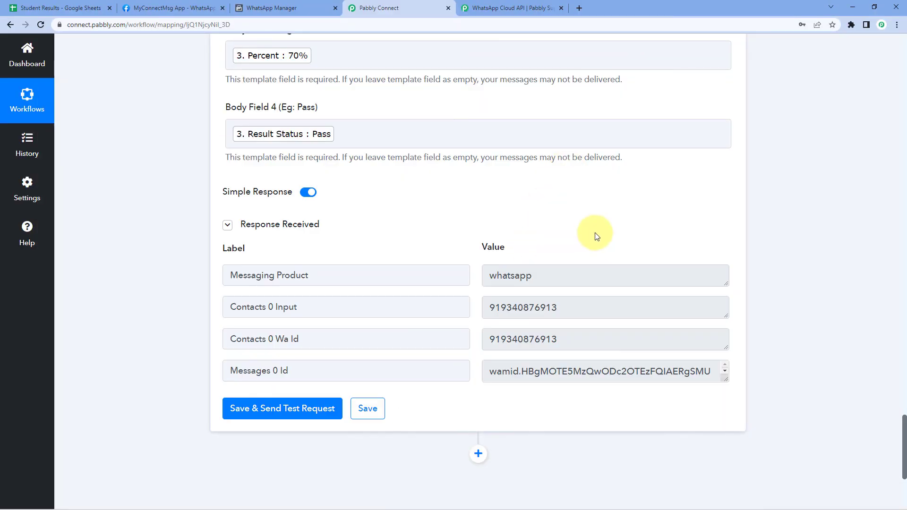
# - Review the workflow in Pabbly Connect from the WhatsApp action back to the Schedule trigger and collapse its steps
pyautogui.scroll(15, 595, 234)
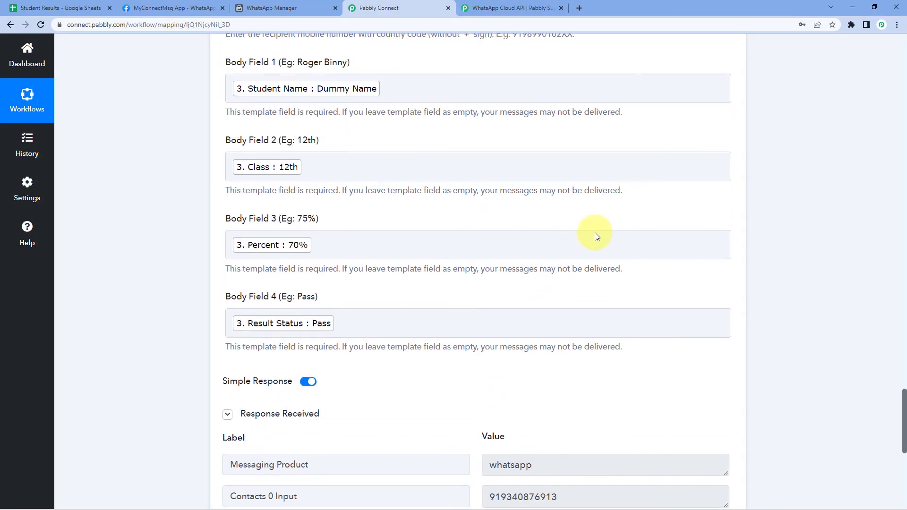
pyautogui.scroll(10, 548, 243)
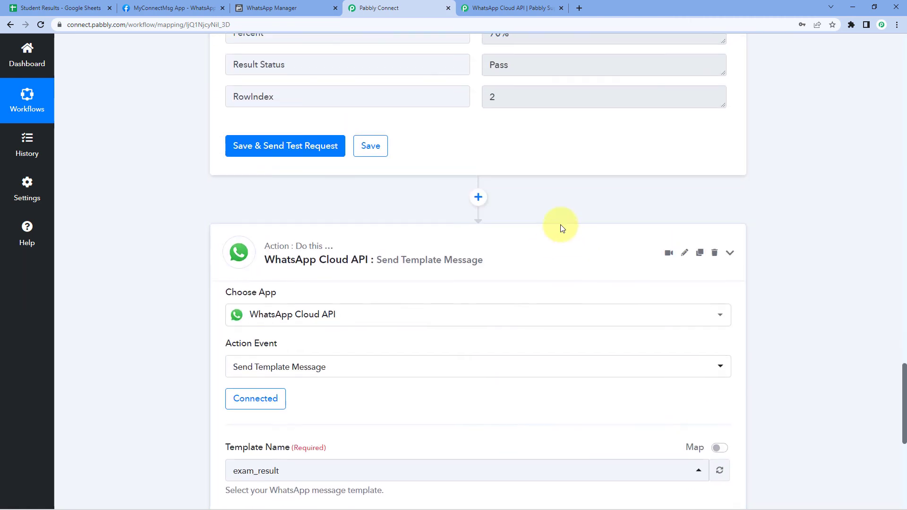
pyautogui.scroll(15, 545, 341)
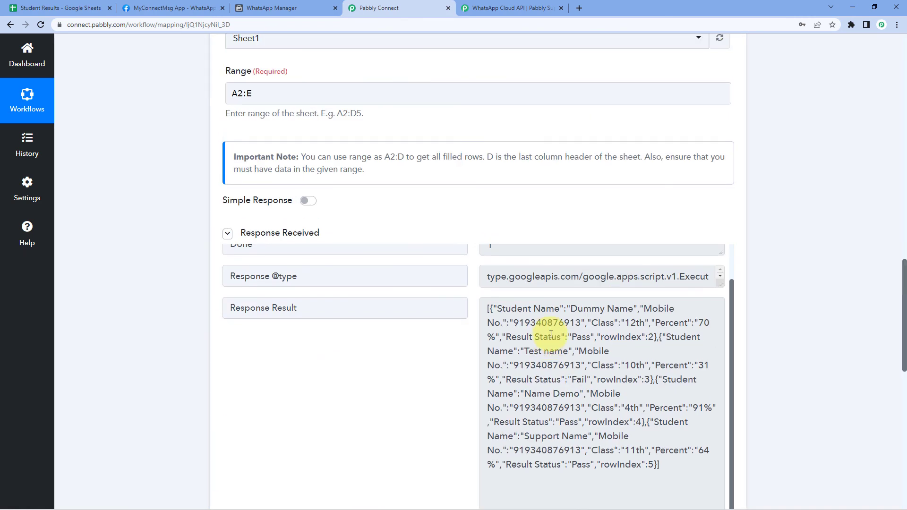
pyautogui.scroll(15, 146, 229)
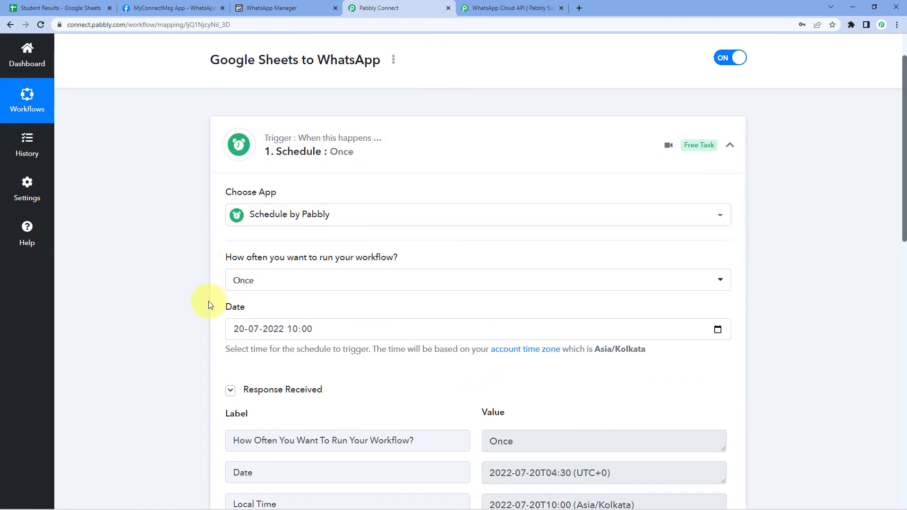
pyautogui.click(470, 146)
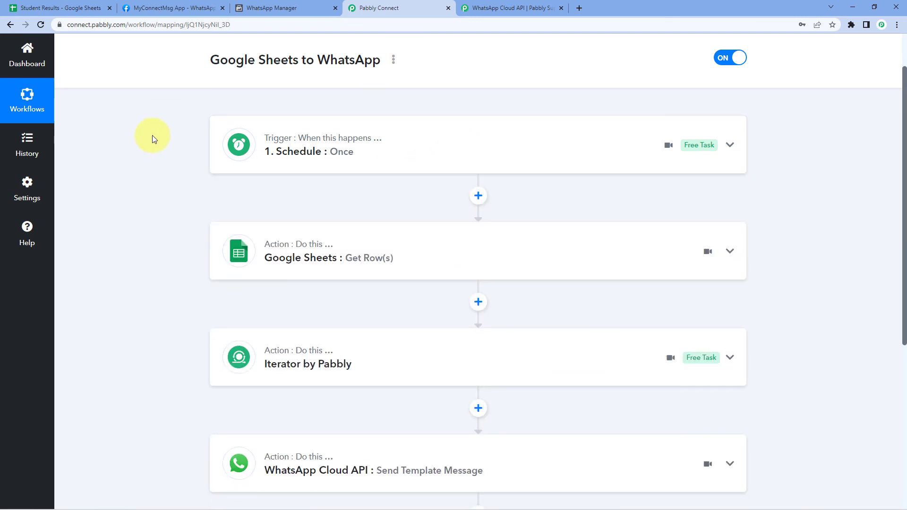
# - Check the Student Results spreadsheet, then return to Pabbly Connect and review the complete Google Sheets to WhatsApp workflow
pyautogui.click(78, 8)
pyautogui.click(418, 8)
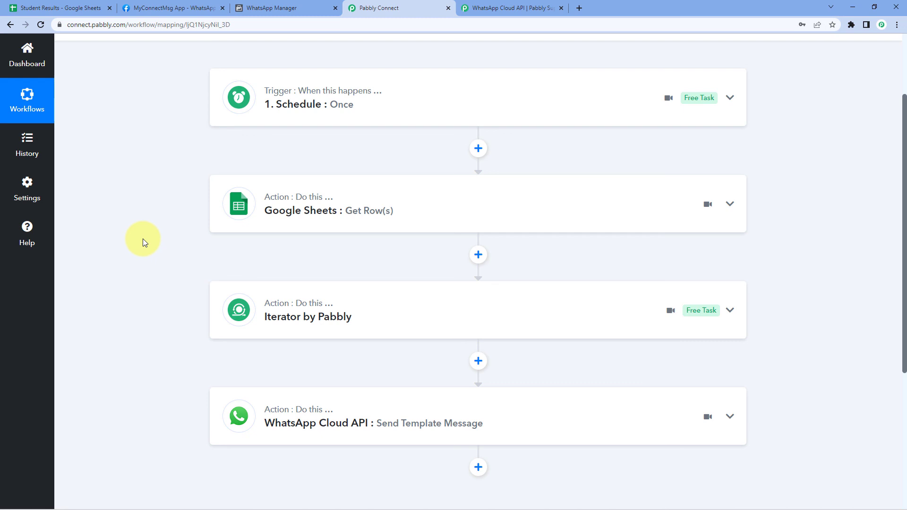
pyautogui.scroll(2, 143, 239)
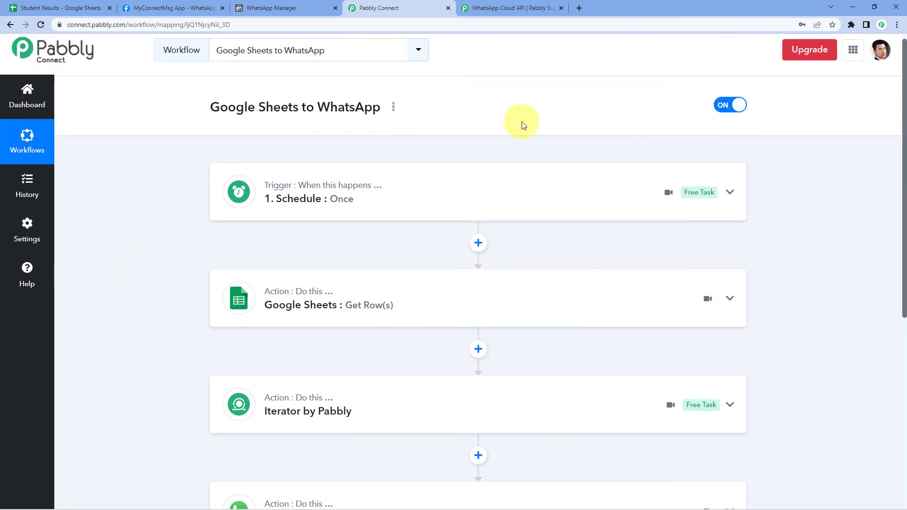